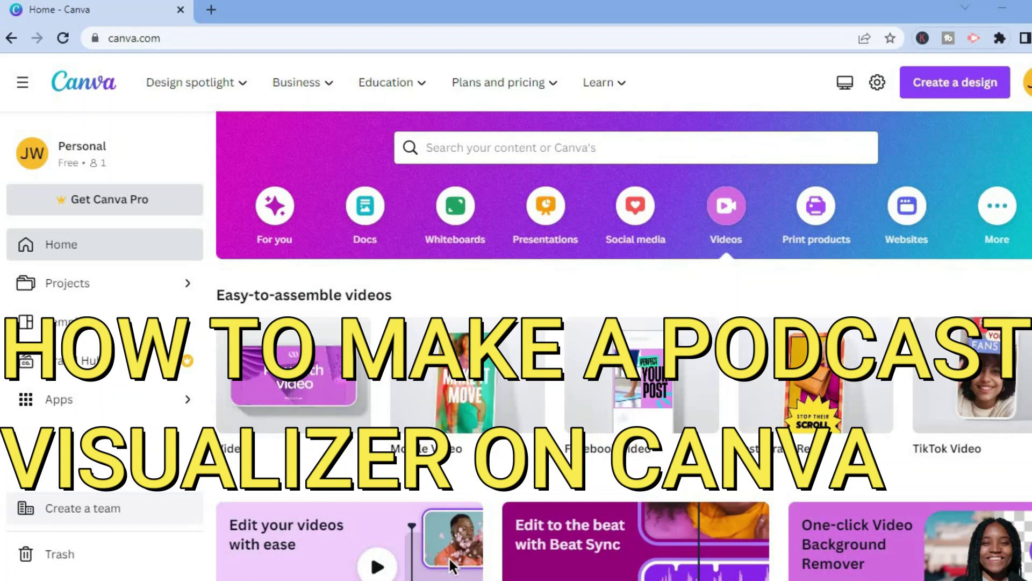
Step: Create a blank 1920 × 1080 px video design
click(268, 138)
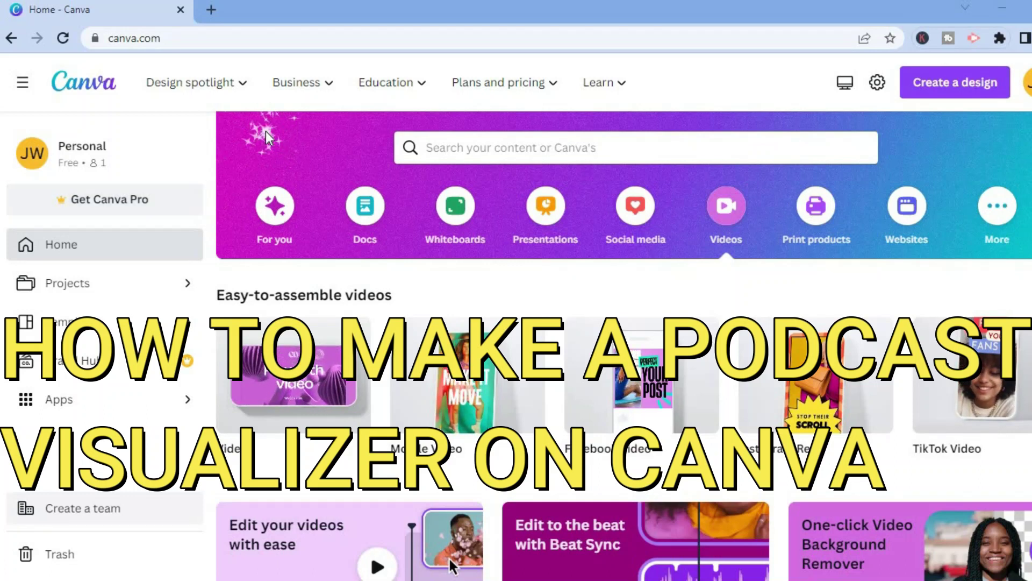
click(267, 133)
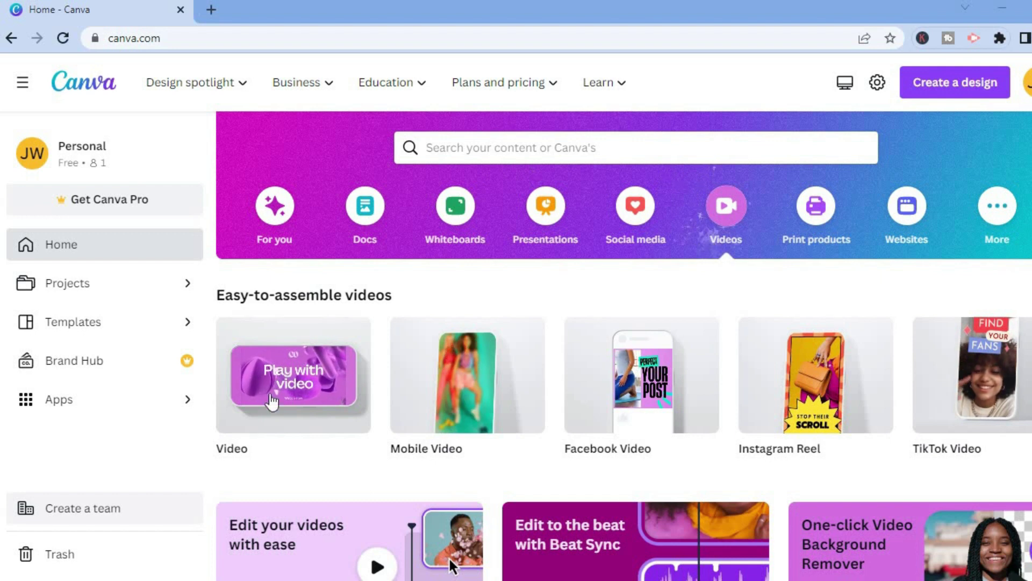
mouse_move(271, 398)
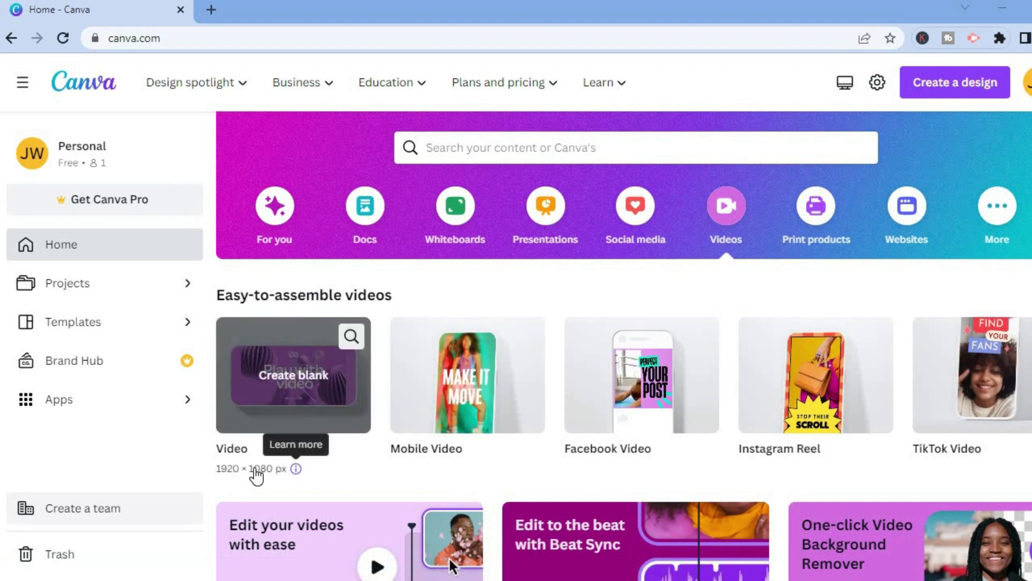
click(304, 391)
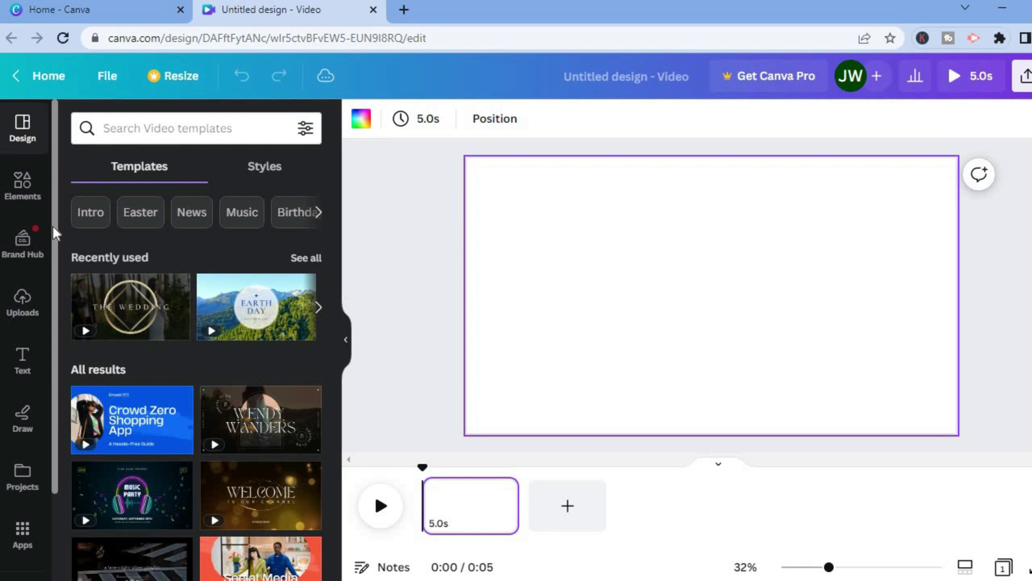
Step: Fill the blank video page's background with solid blue from the preset background colours
click(16, 305)
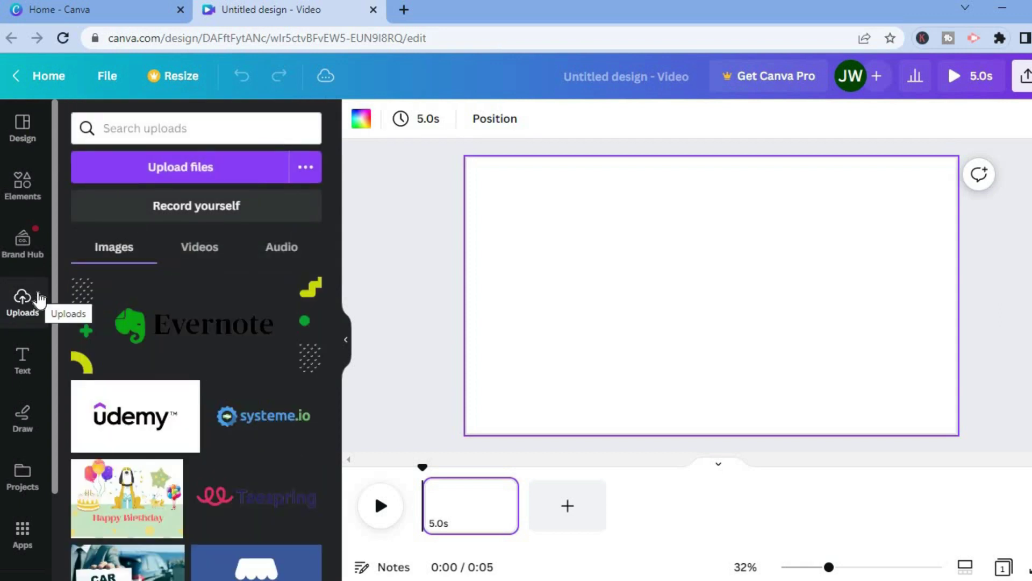
scroll(49, 288, down, 2)
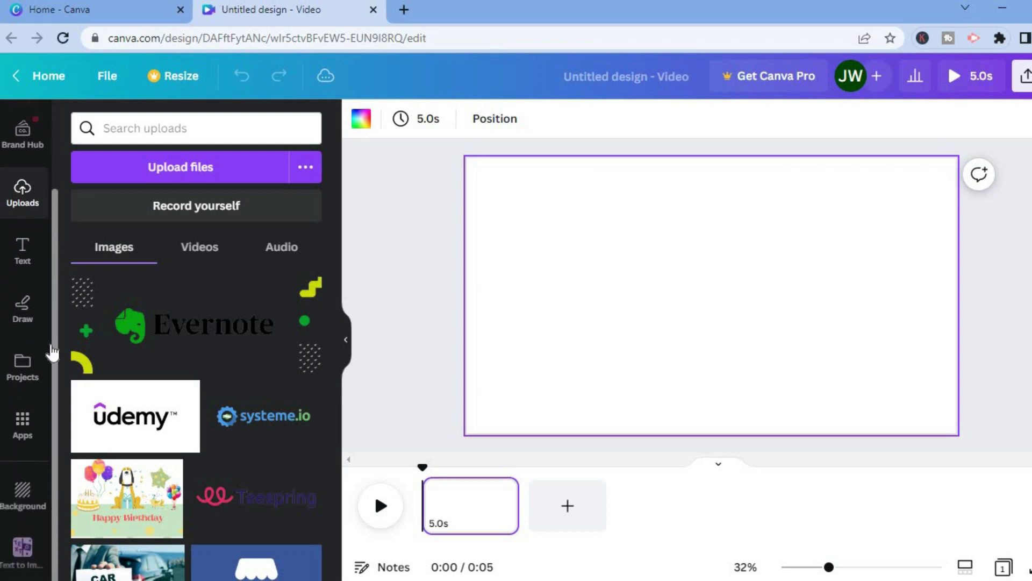
click(10, 492)
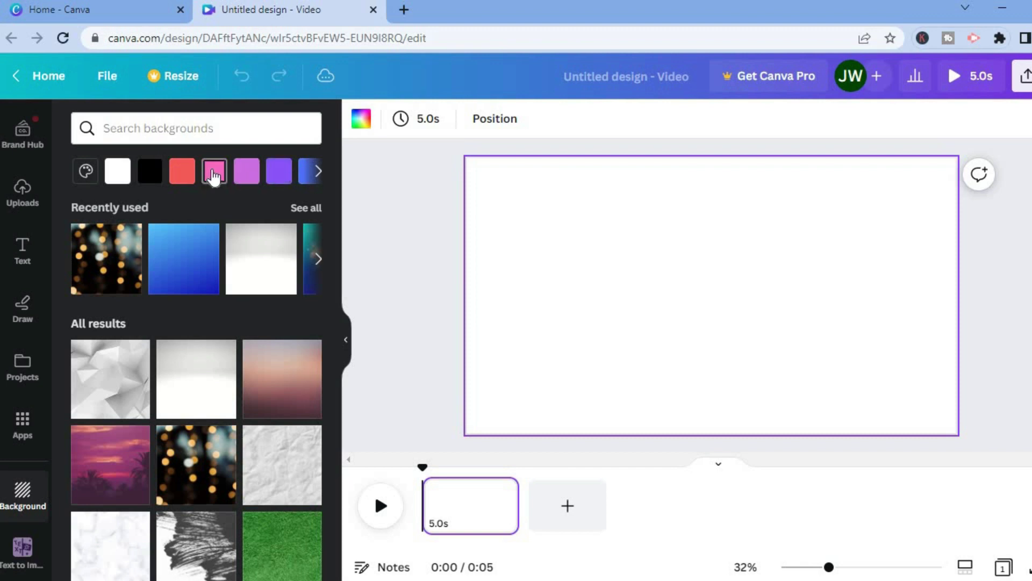
click(305, 177)
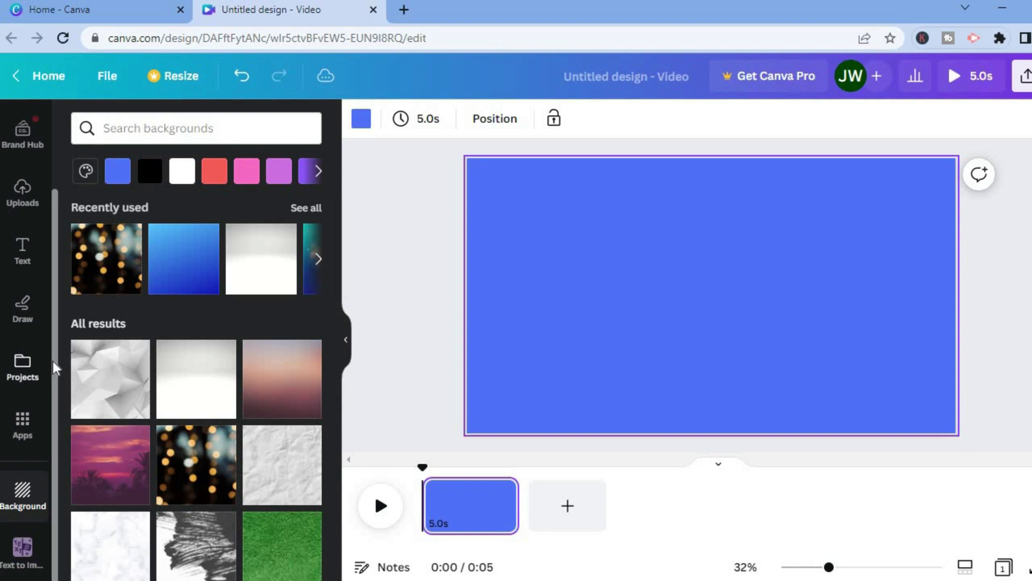
Step: Search the elements for "Frame", then place a circular frame on the right side of the page and enlarge it slightly
scroll(63, 257, up, 2)
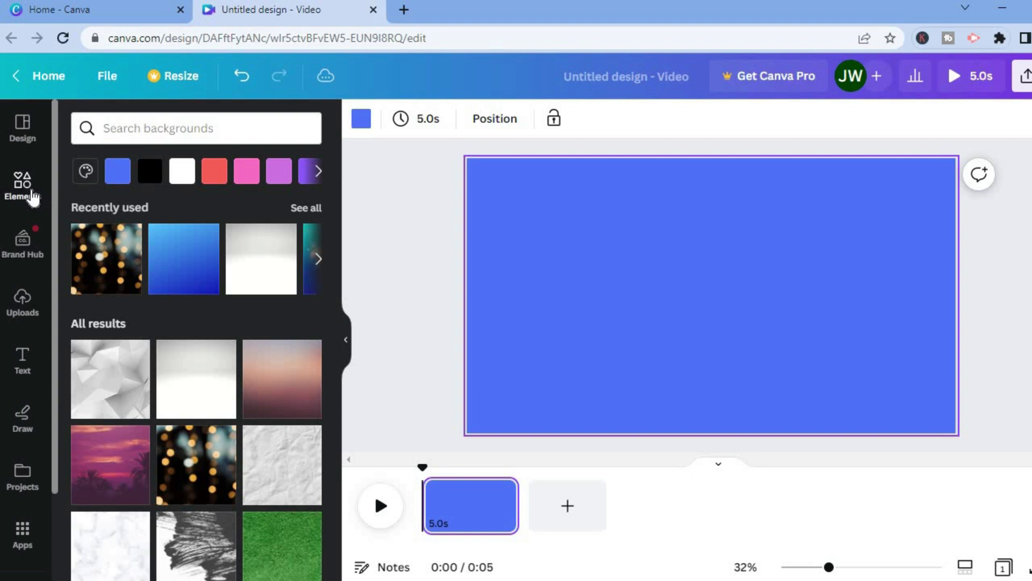
click(33, 196)
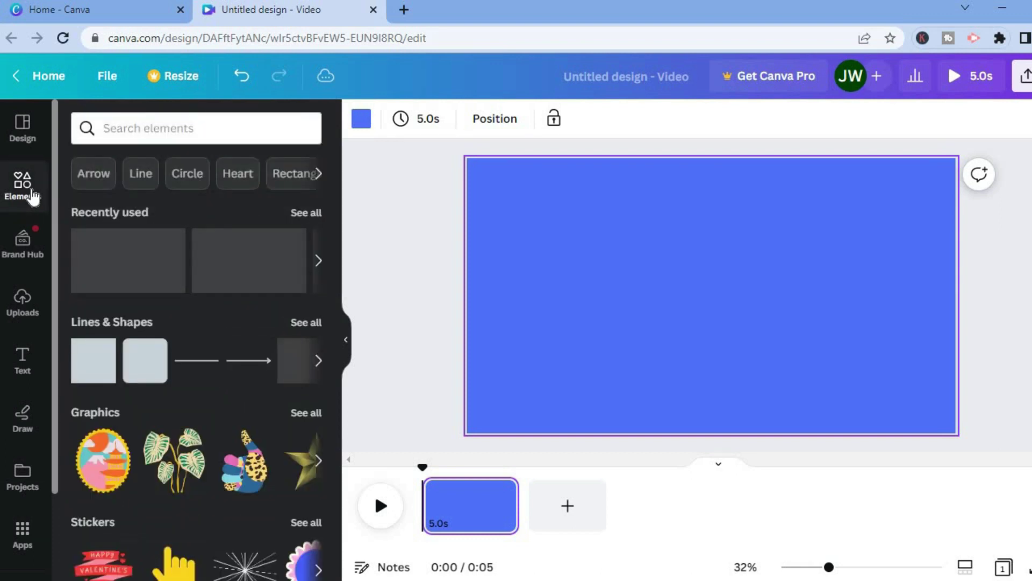
click(218, 135)
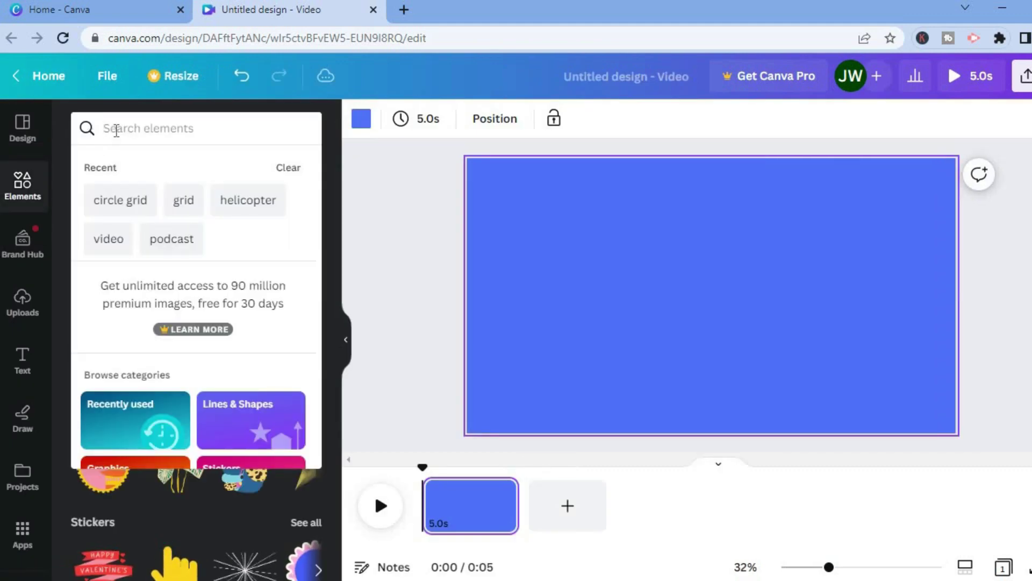
text(fr)
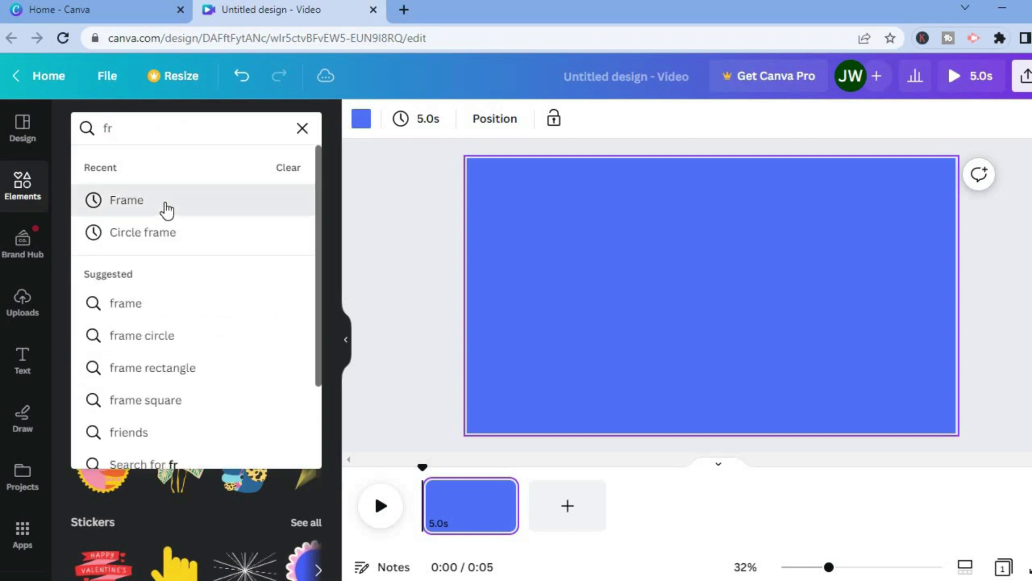
click(166, 209)
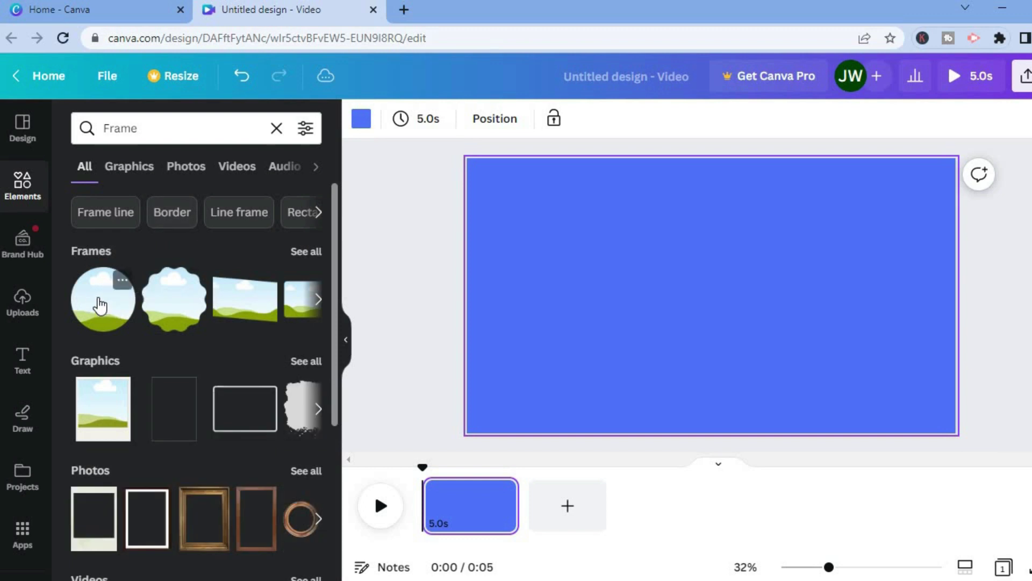
drag(99, 306, 823, 235)
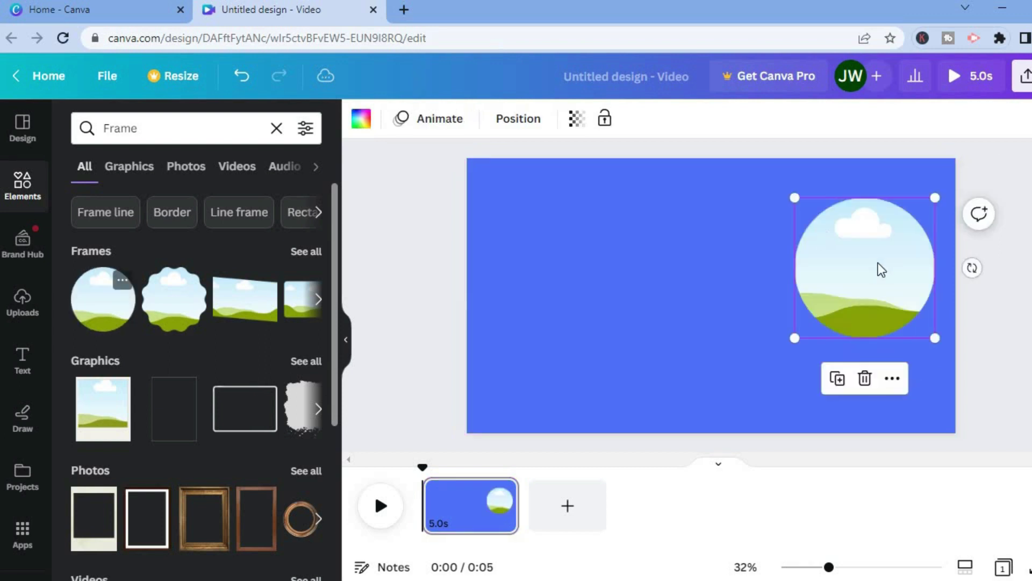
drag(795, 201, 784, 187)
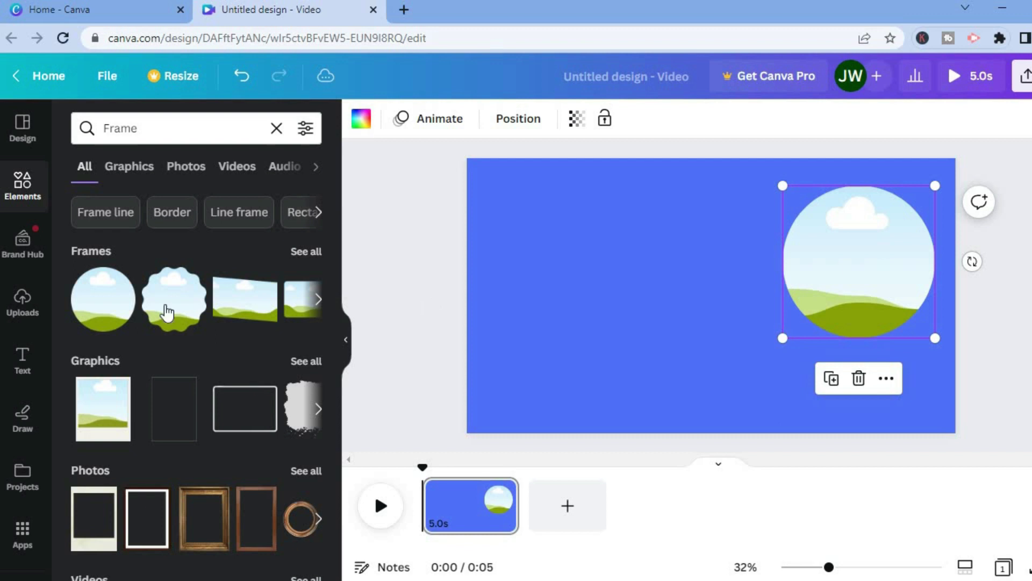
Step: Fill the circular frame with the uploaded photo of the man in the black hat
click(22, 318)
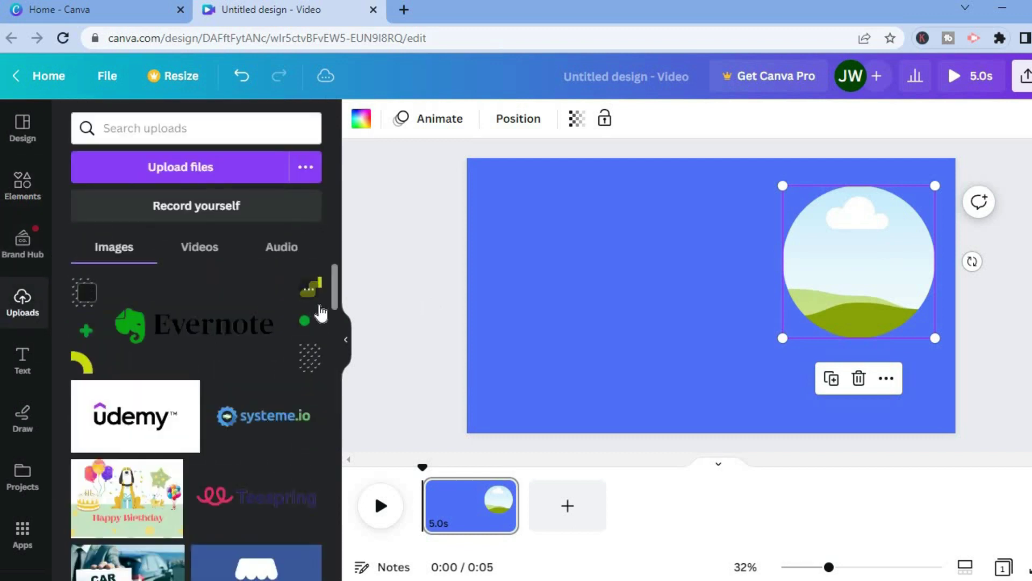
drag(336, 270, 338, 363)
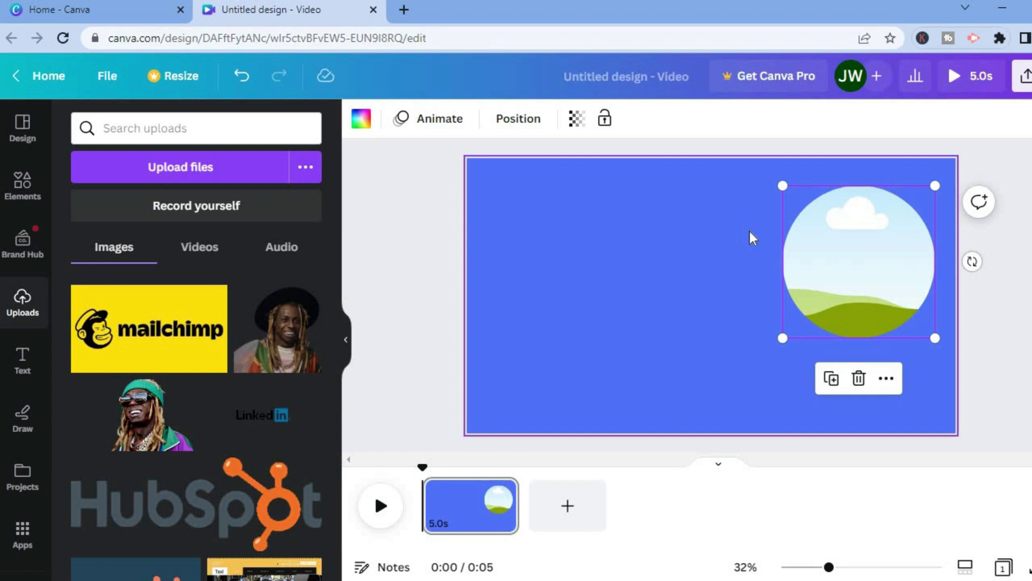
drag(282, 347, 846, 247)
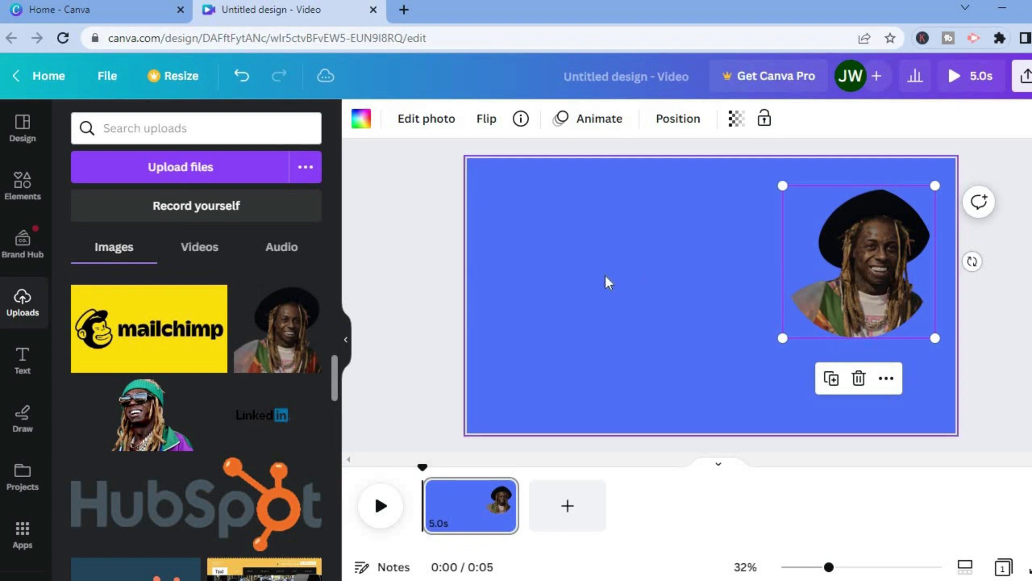
click(689, 382)
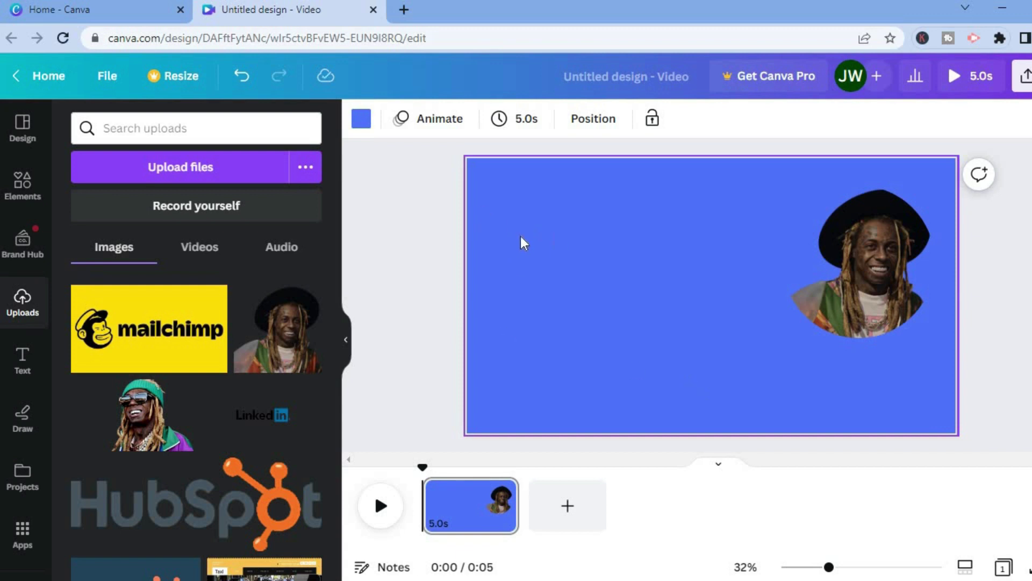
Step: Add a heading reading "Simple Answers" and place it in the lower left part of the page
click(24, 355)
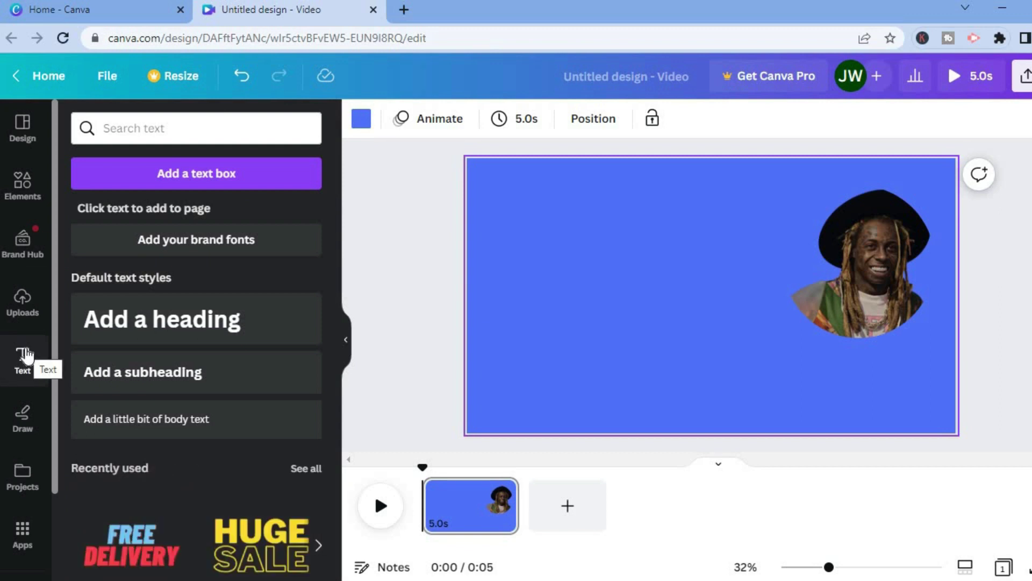
click(178, 321)
drag(653, 276, 537, 268)
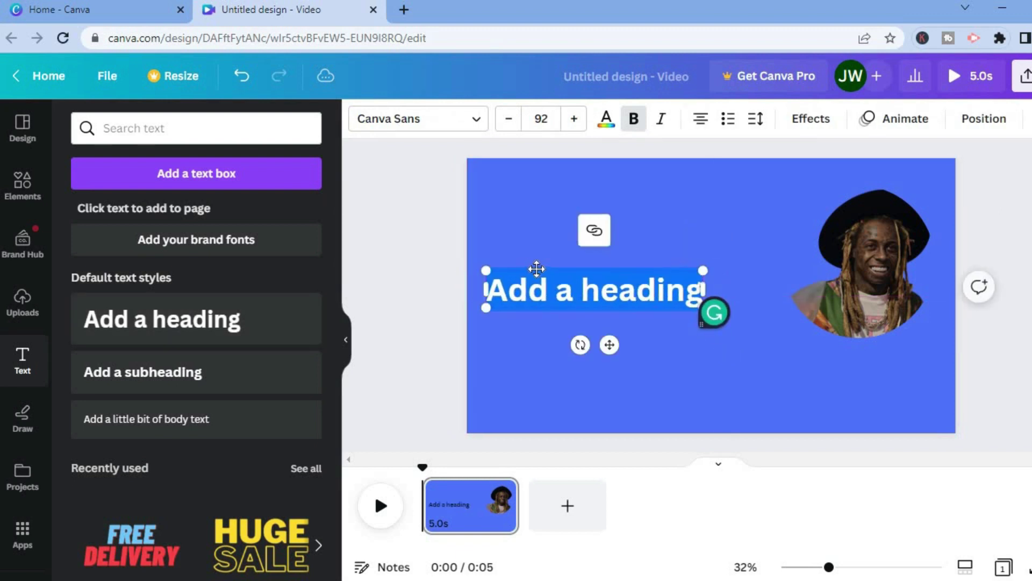
text(Simpl)
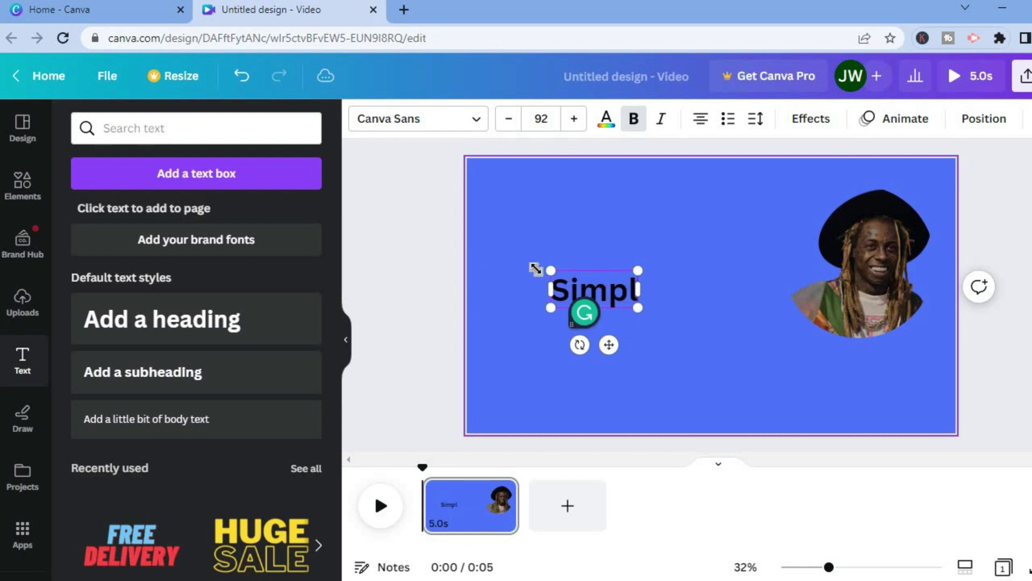
text(e Answers)
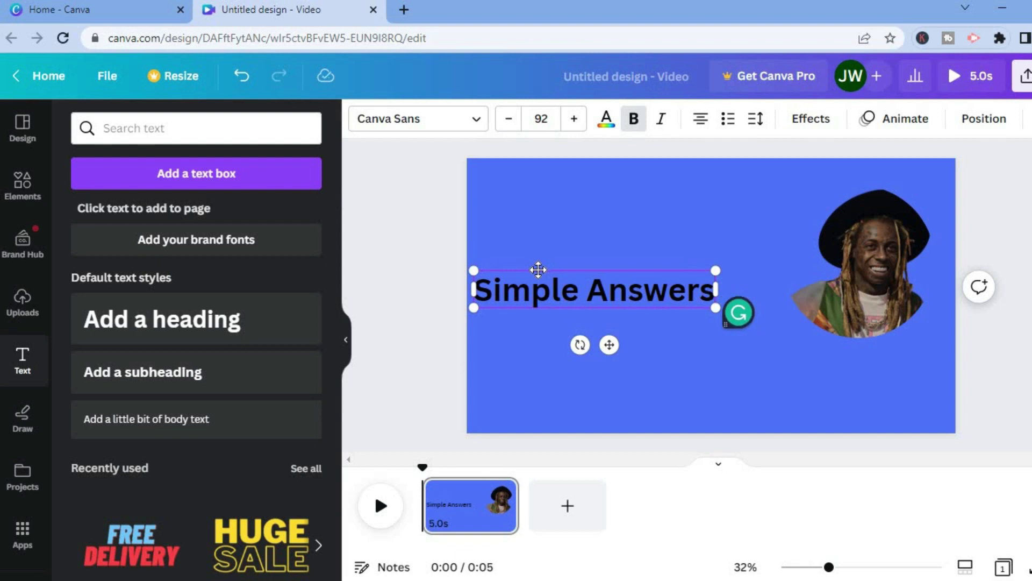
drag(539, 269, 539, 320)
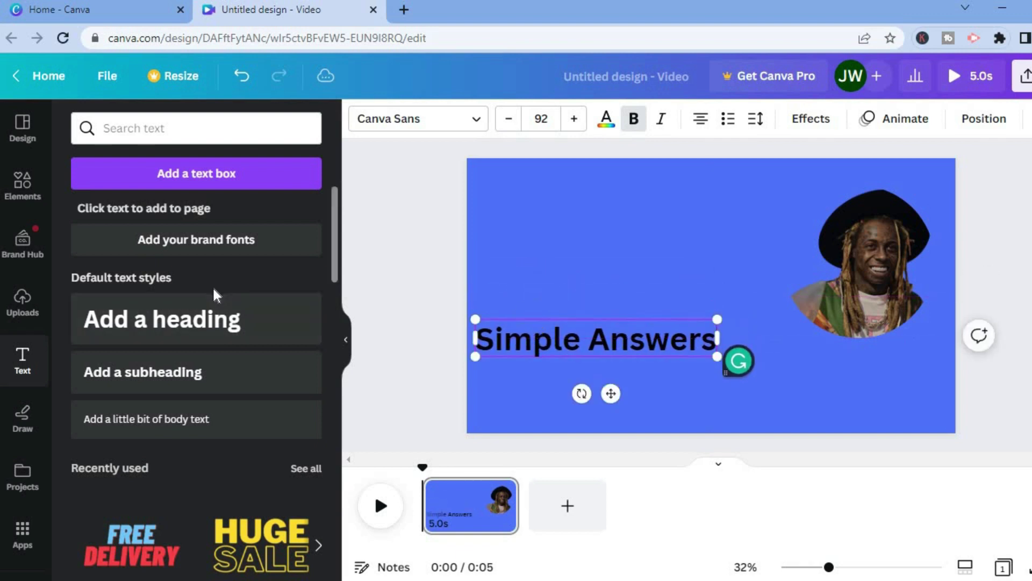
Step: Add a second heading reading "Episode #1" directly below "Simple Answers"
click(182, 327)
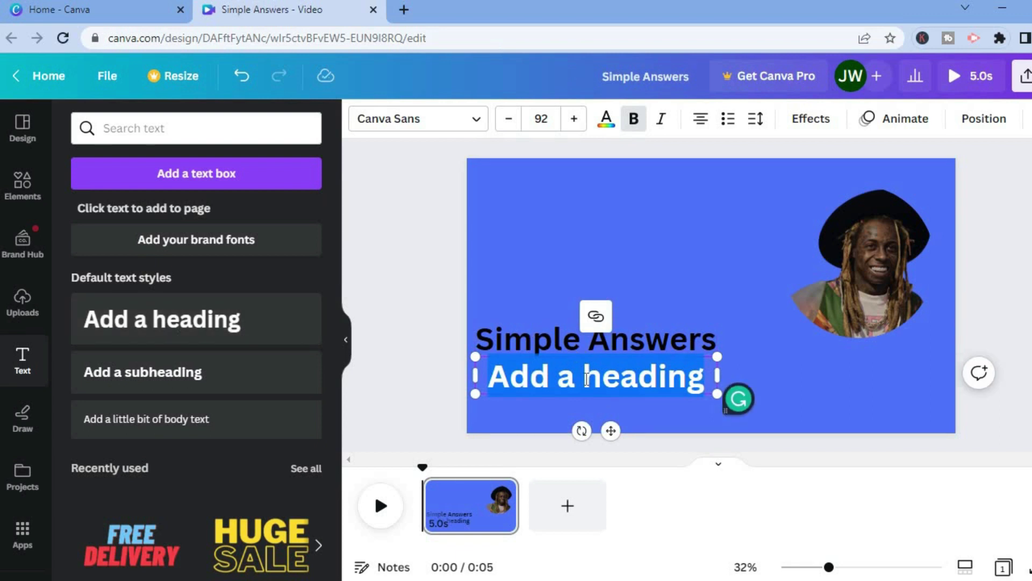
text(Epis)
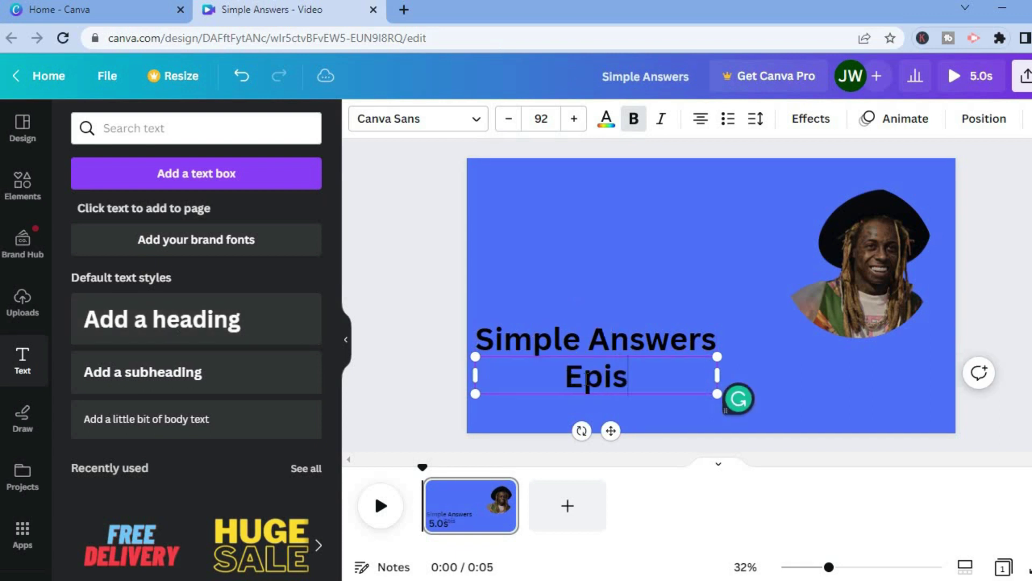
text(ode )
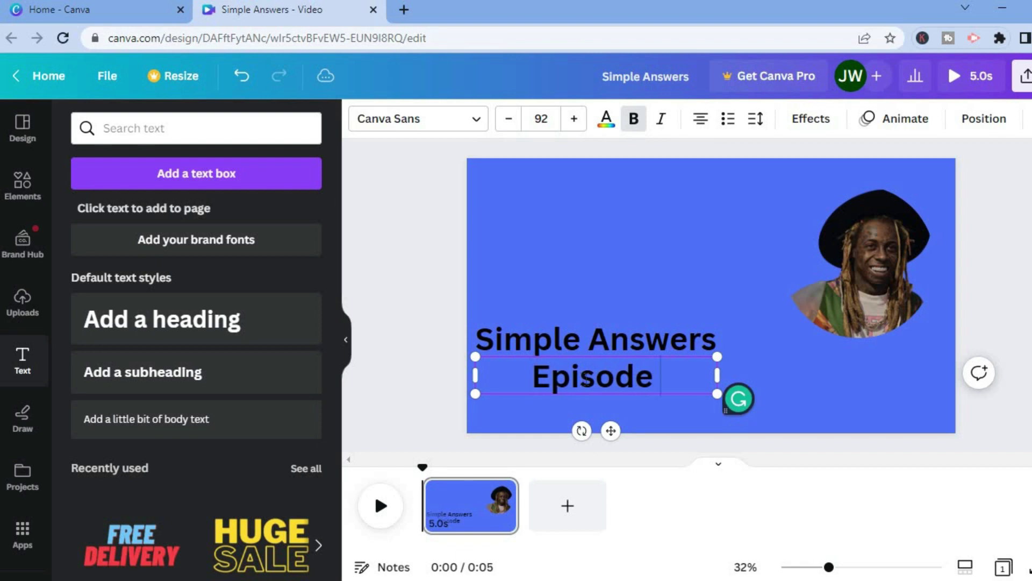
text(#1)
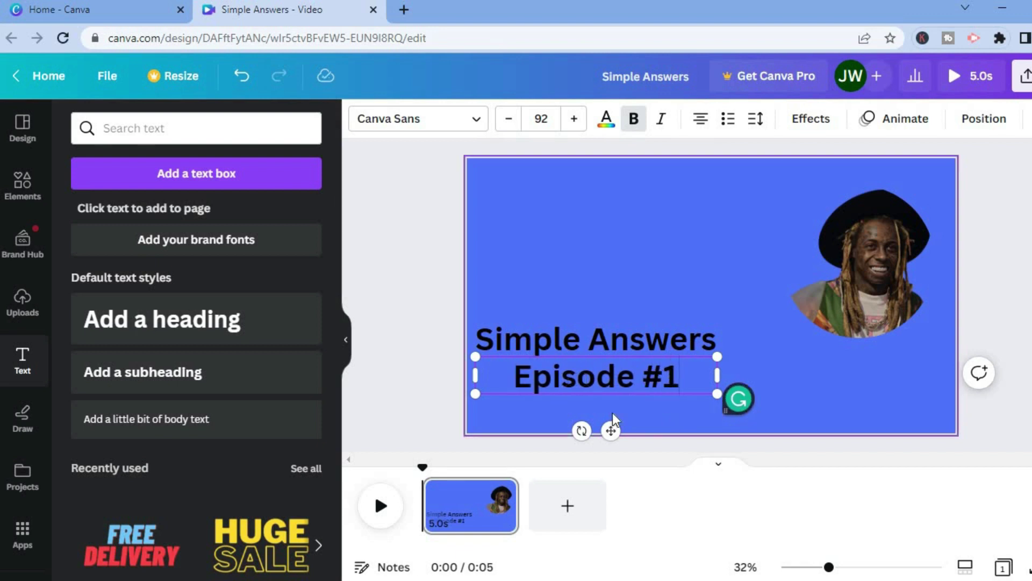
click(636, 415)
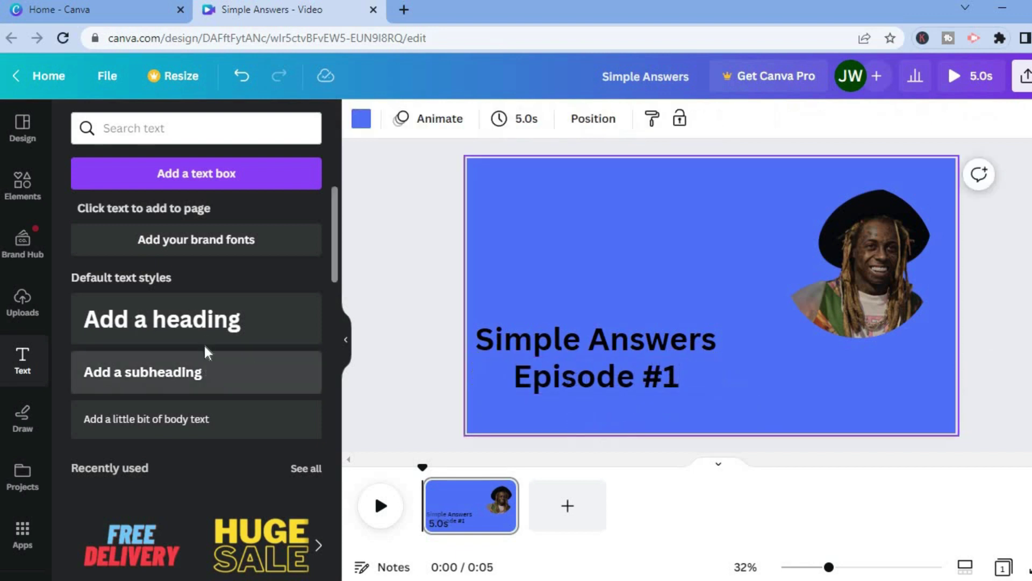
Step: Add a third heading reading "Host BY" and place it directly beneath "Episode #1"
click(207, 326)
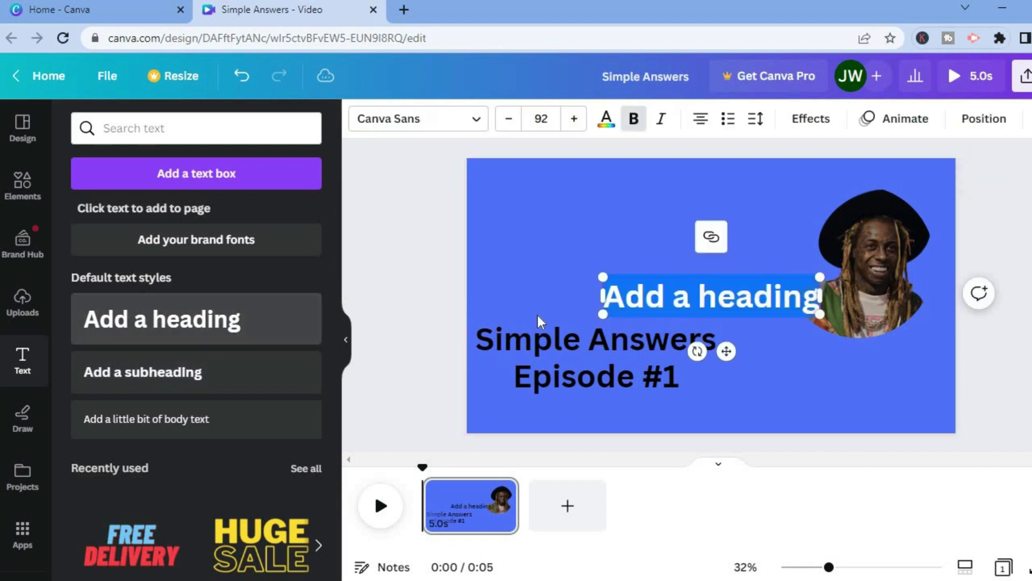
drag(727, 271, 599, 387)
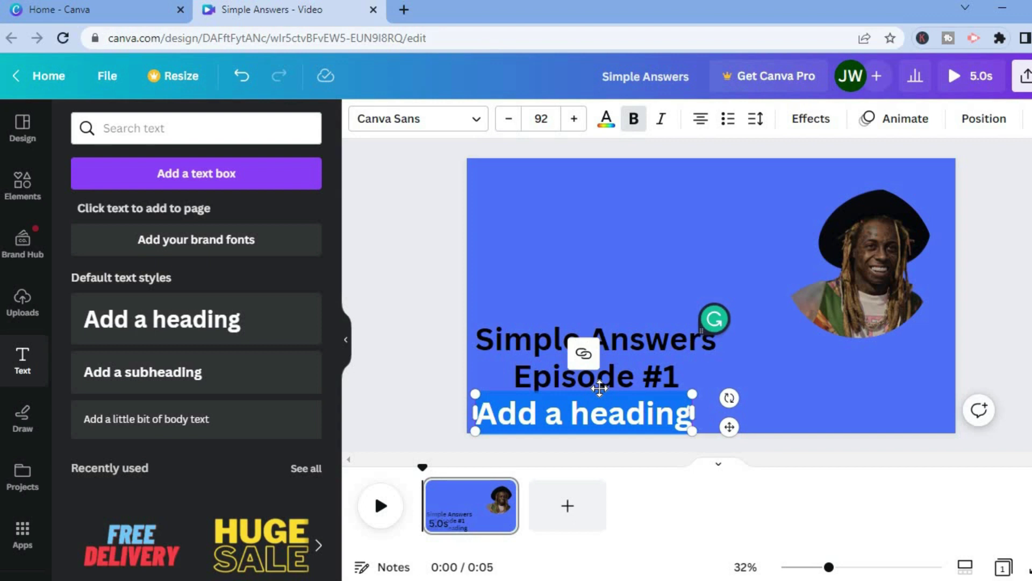
text(Host BY)
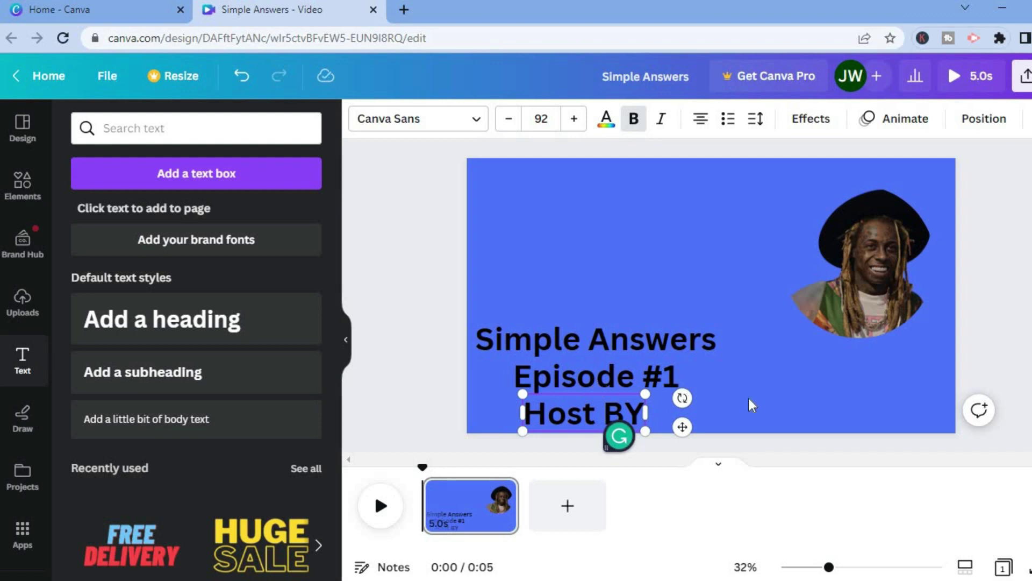
Step: Change the font of the "Simple Answers" heading to Josefin Sans Regular
click(645, 340)
triple_click(644, 339)
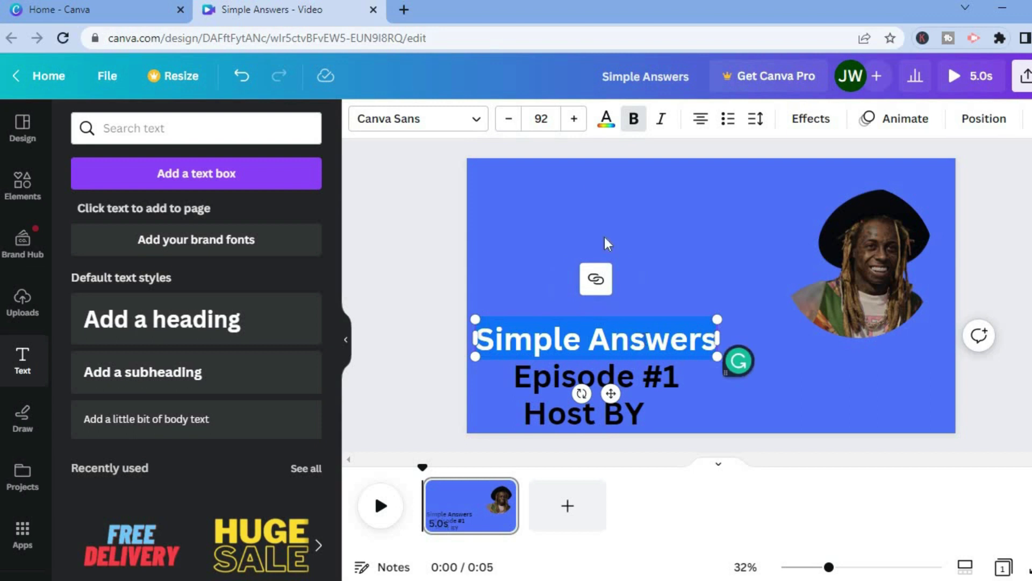
click(418, 124)
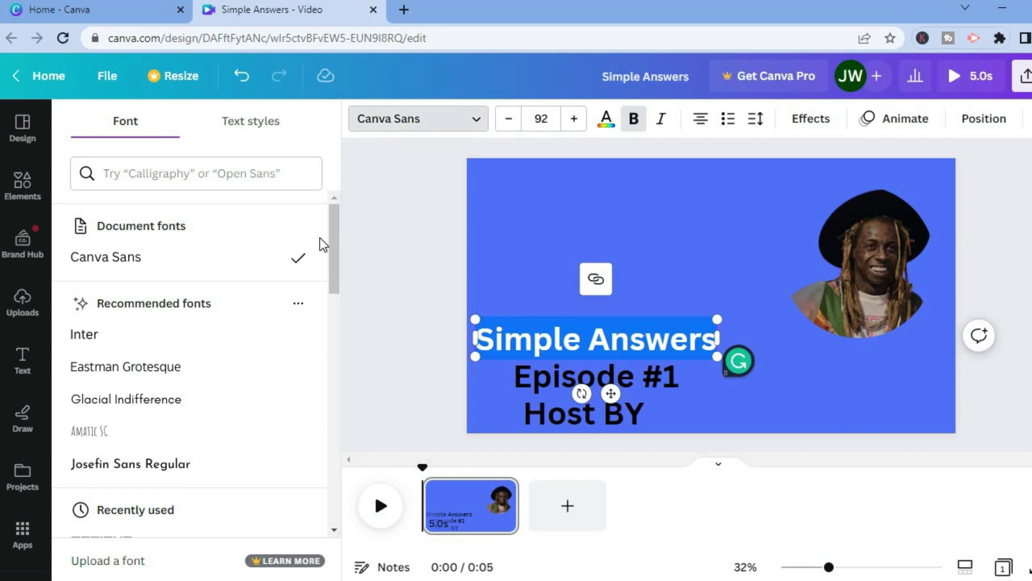
drag(328, 237, 324, 298)
scroll(326, 291, up, 1)
click(188, 288)
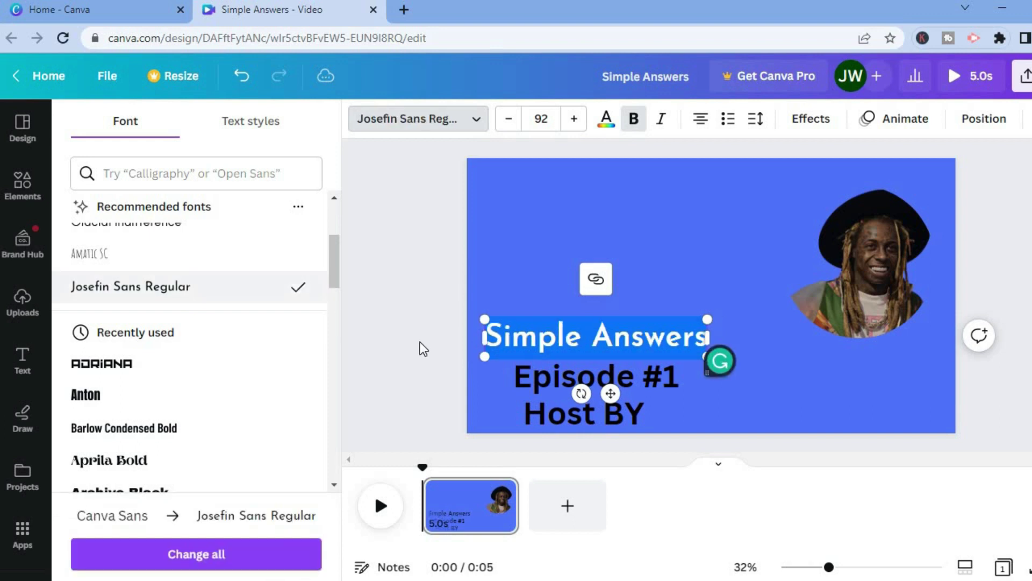
click(606, 125)
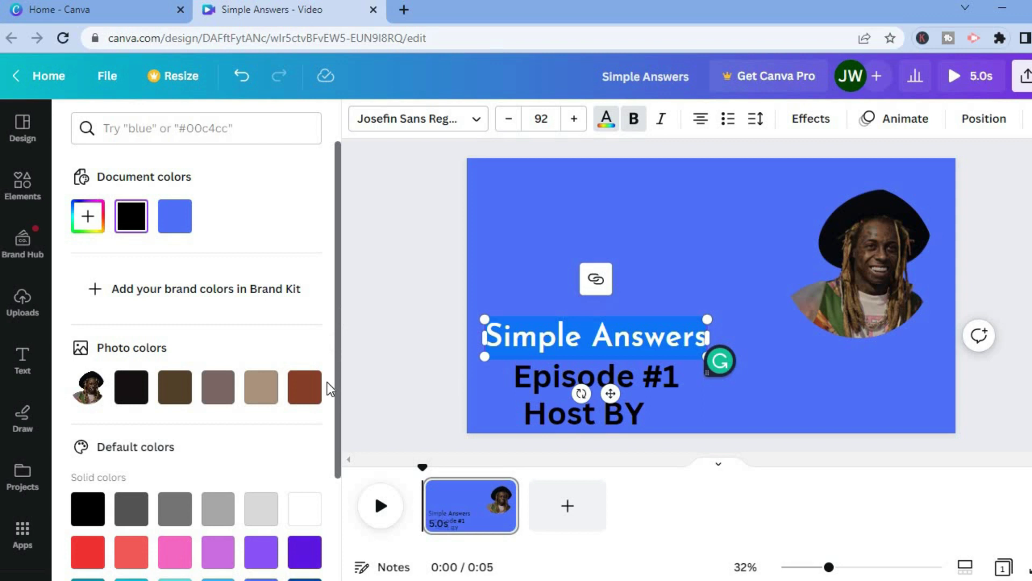
scroll(327, 382, down, 3)
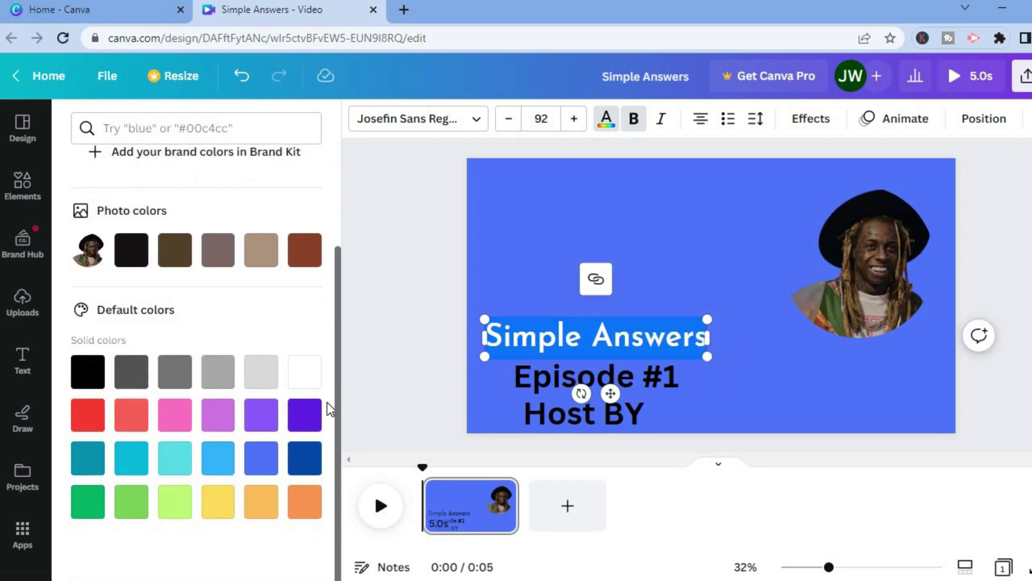
scroll(327, 386, up, 1)
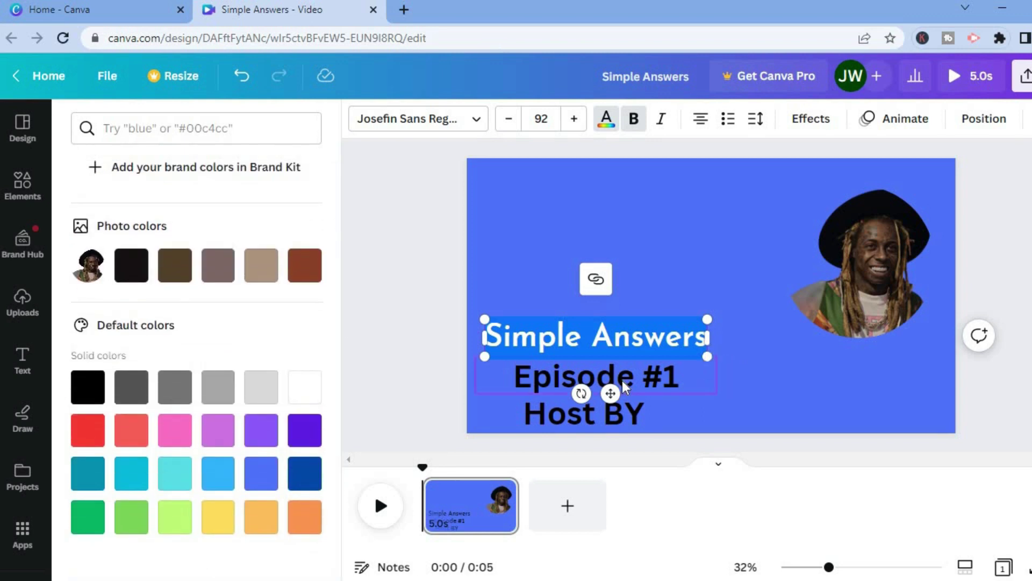
Step: Change the font of the "Episode #1" heading to Adriana
click(651, 370)
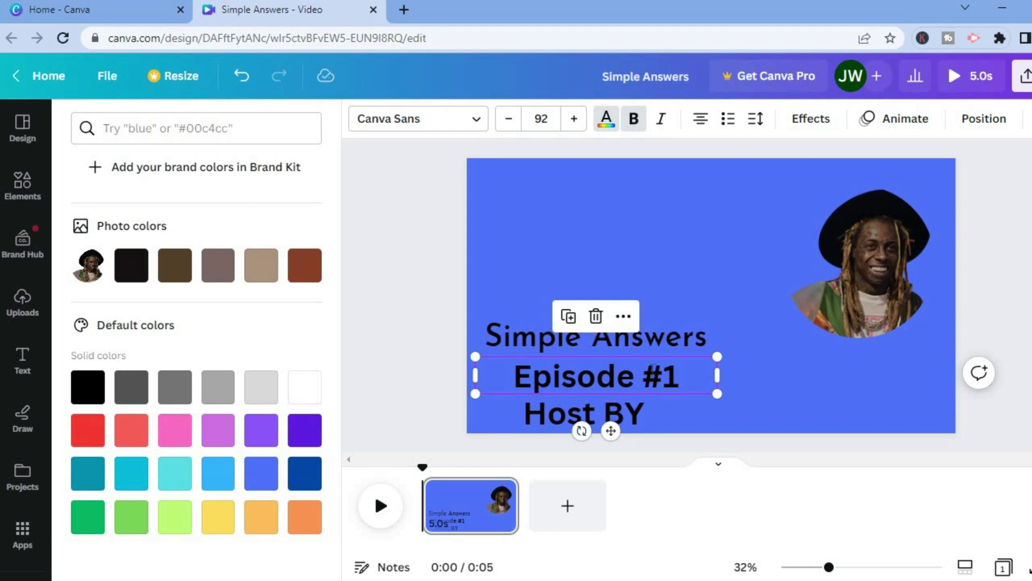
double_click(652, 372)
drag(652, 372, 475, 372)
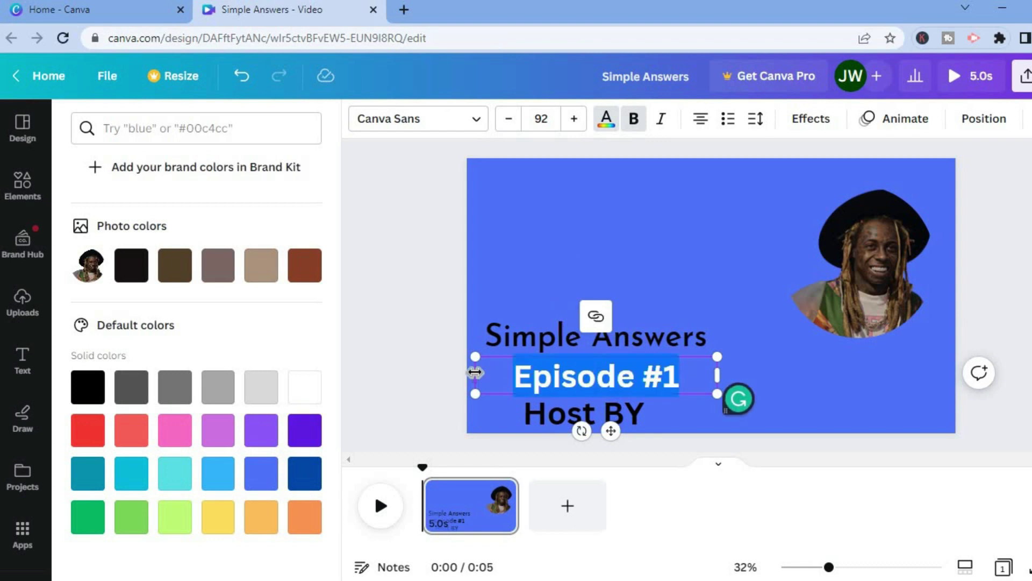
click(473, 120)
click(123, 368)
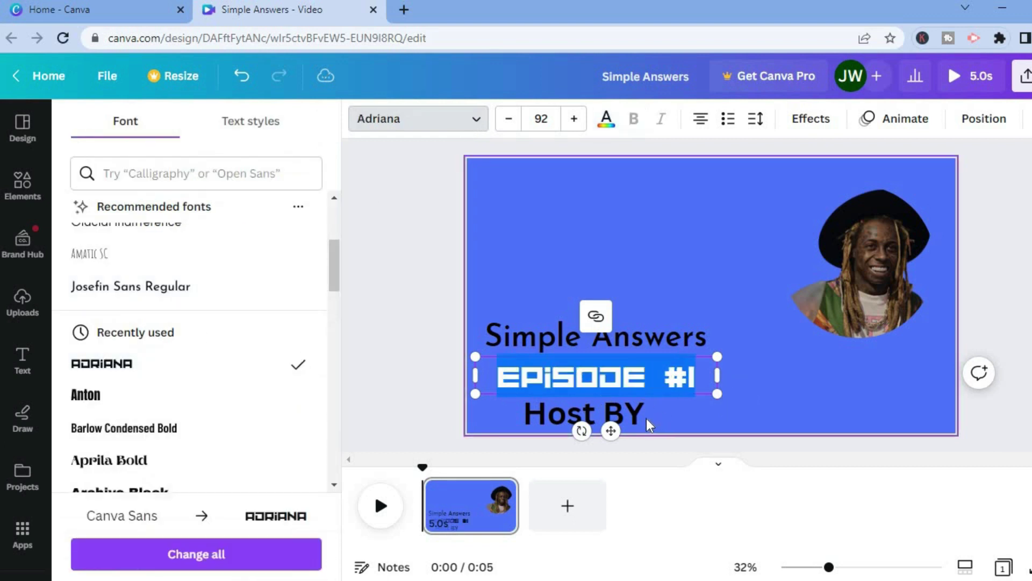
key(Escape)
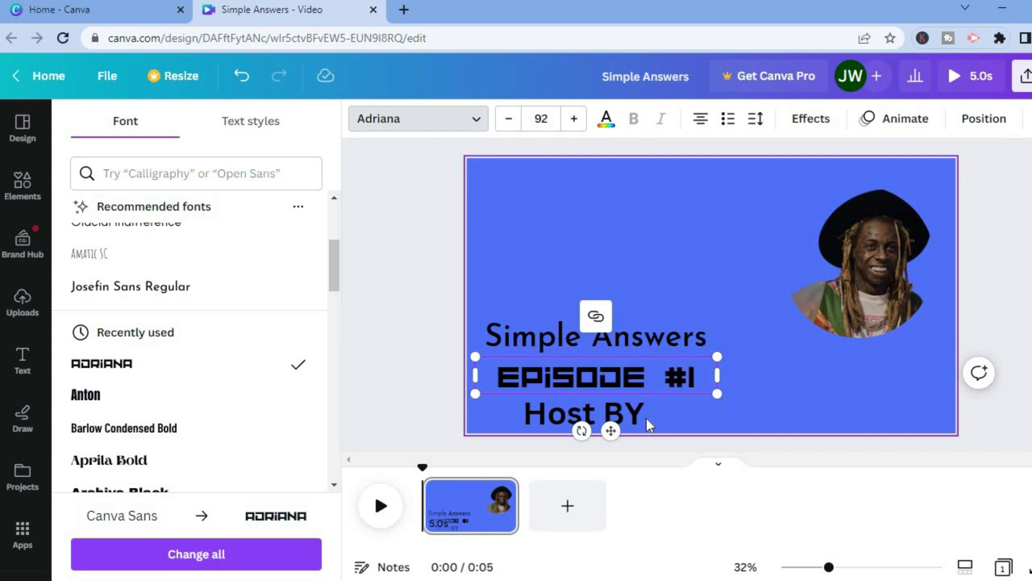
key(Escape)
Step: Change the font of the "Host BY" heading to Aprila Bold
click(631, 413)
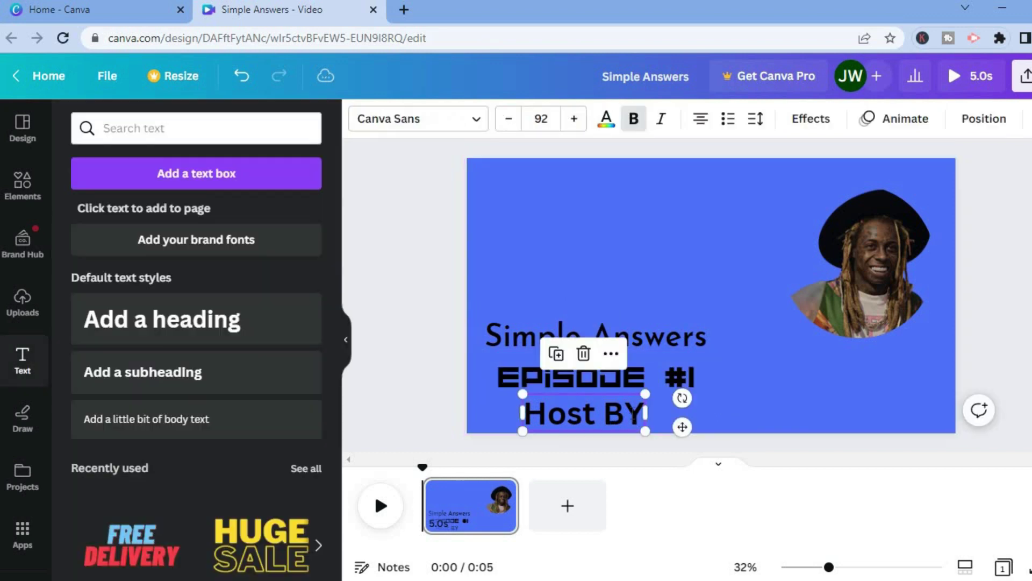
click(631, 413)
click(463, 121)
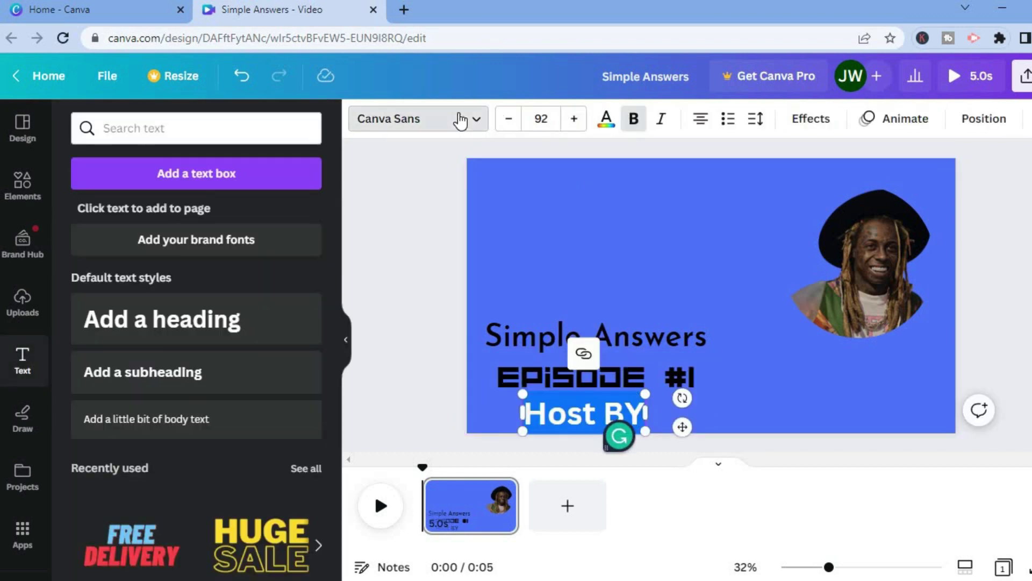
click(183, 258)
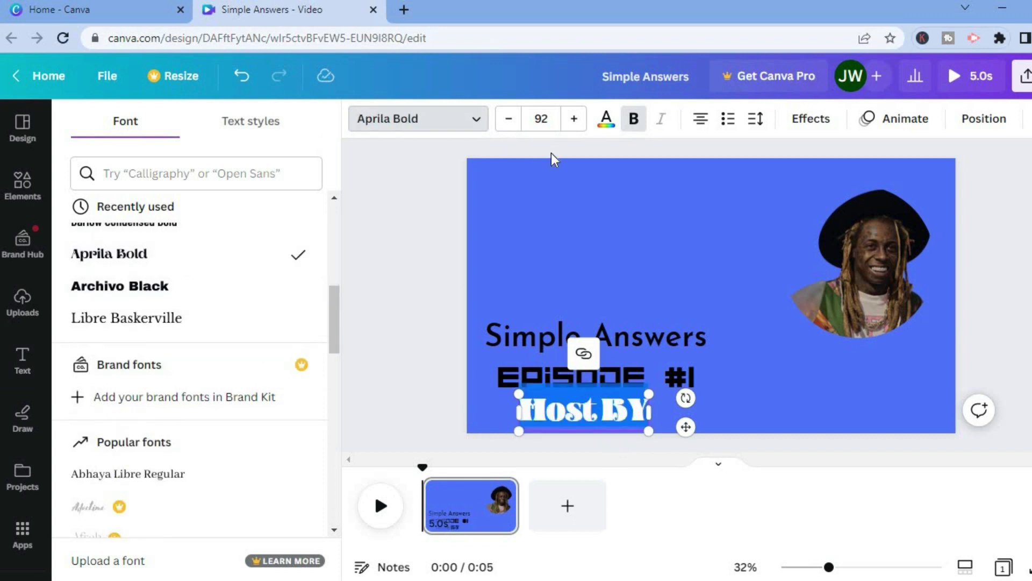
click(694, 286)
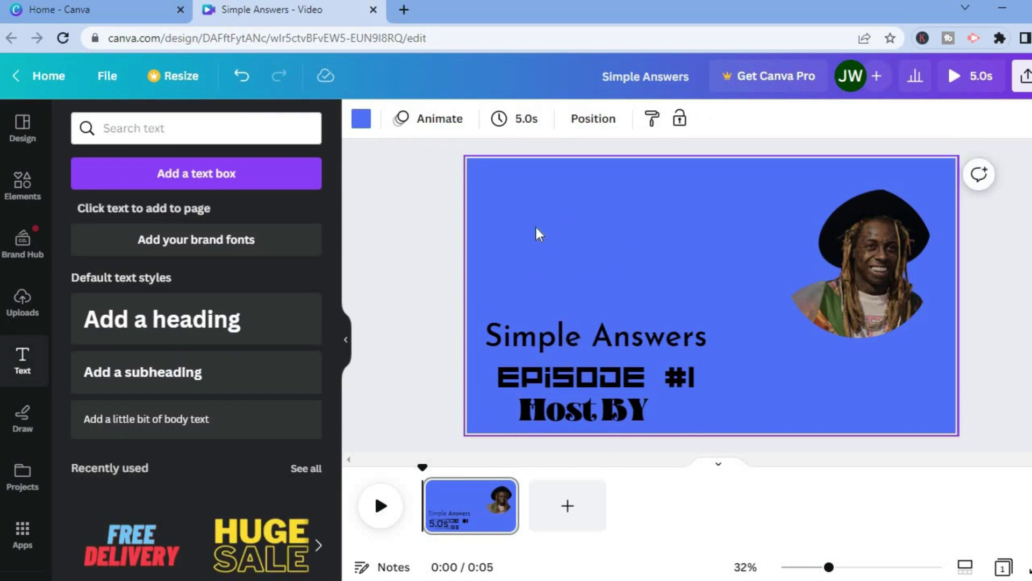
Step: Search the elements for "podcast", add the sketched microphone on a stand and place it above "Simple Answers" near the page's left edge
click(27, 185)
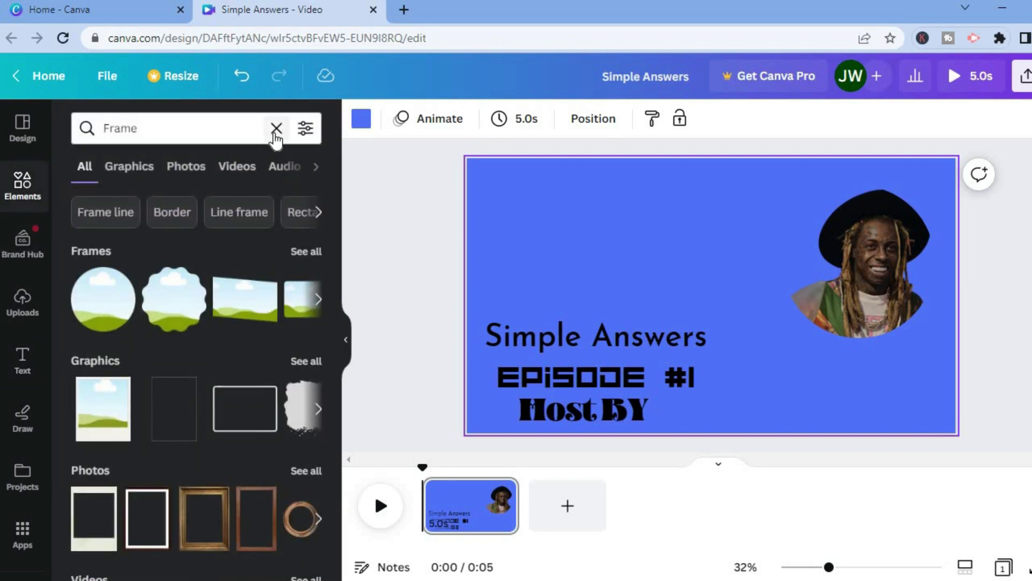
click(276, 128)
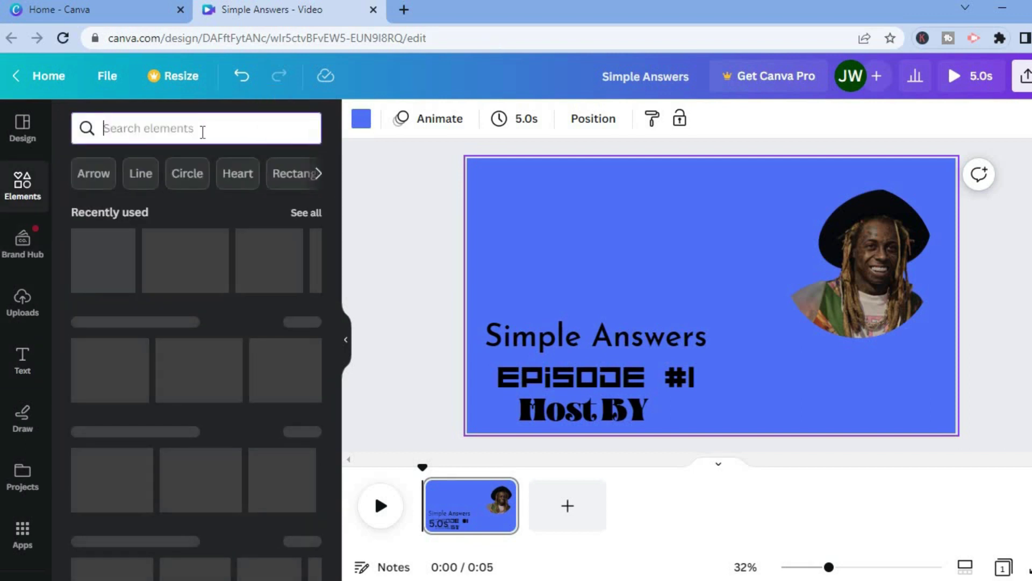
text(po)
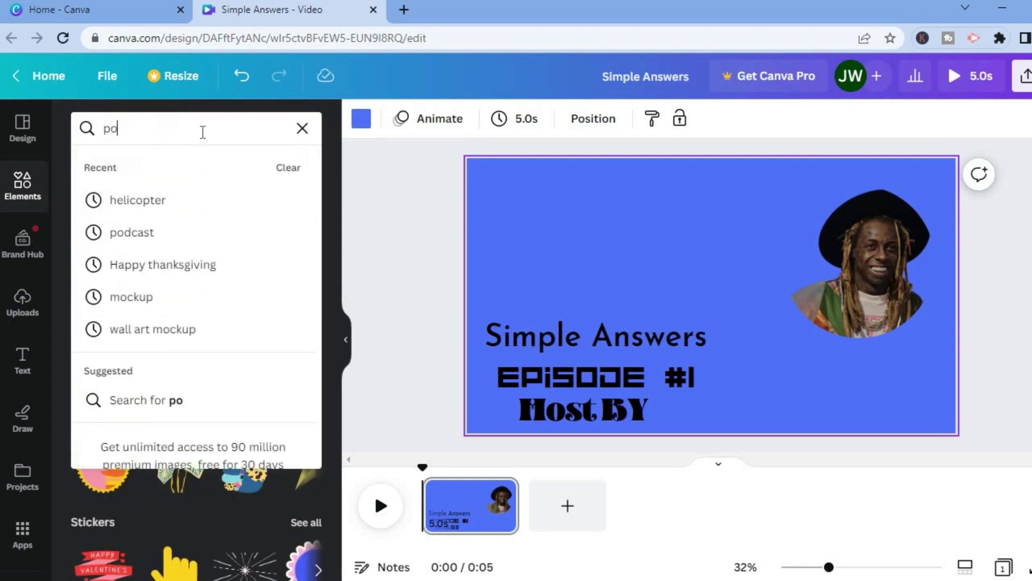
text(dcast)
key(Return)
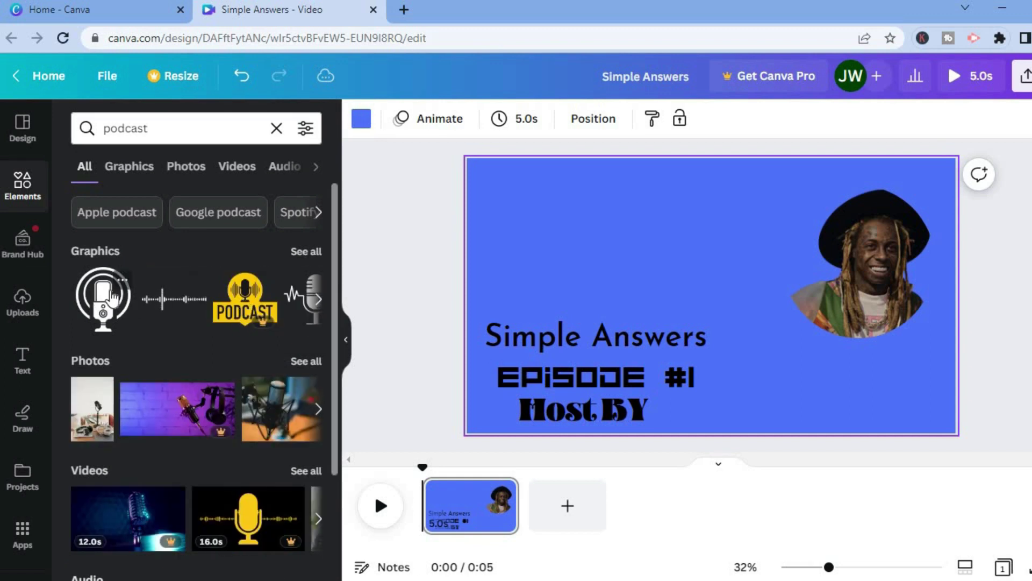
click(320, 301)
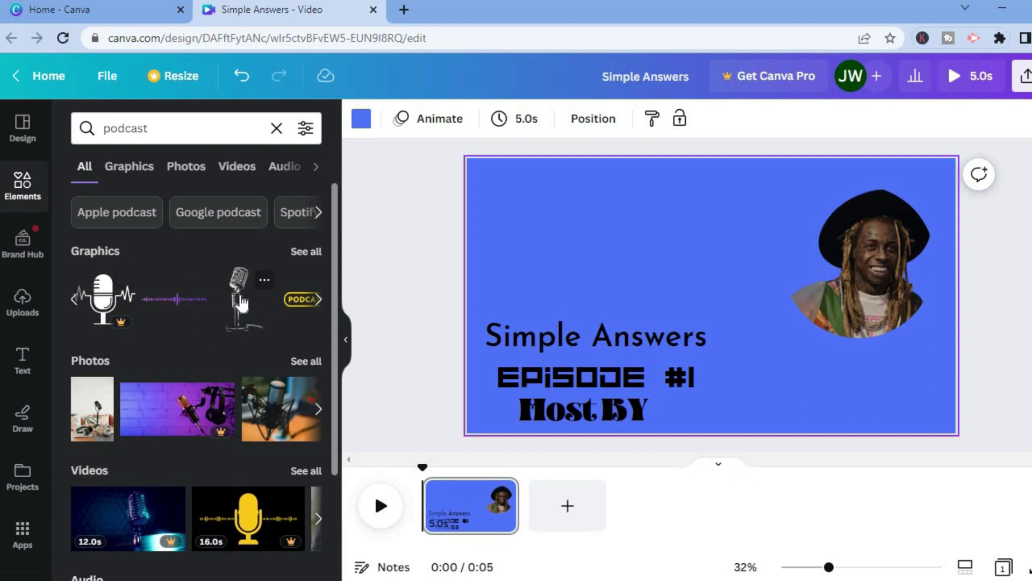
click(240, 303)
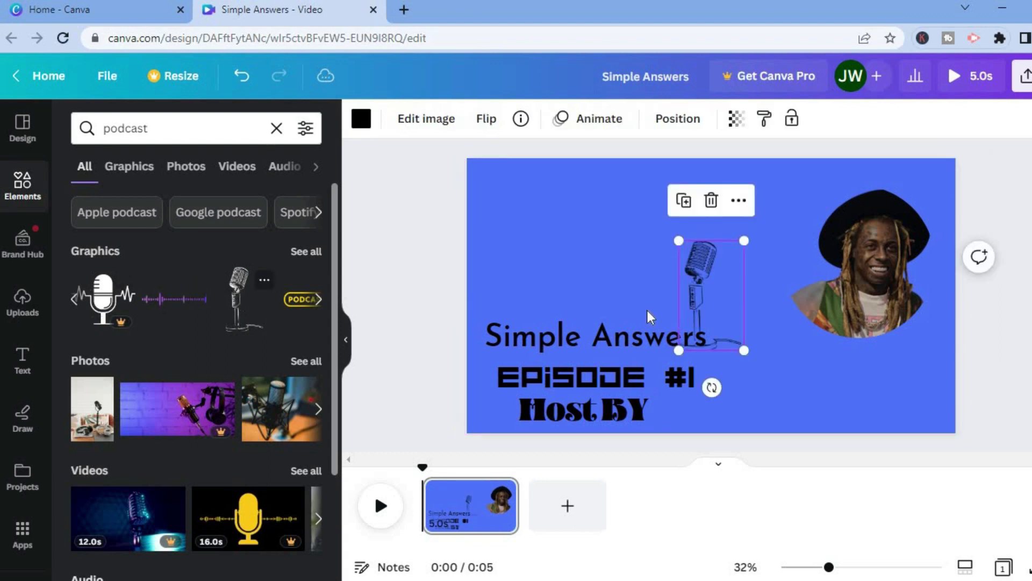
drag(712, 269, 521, 218)
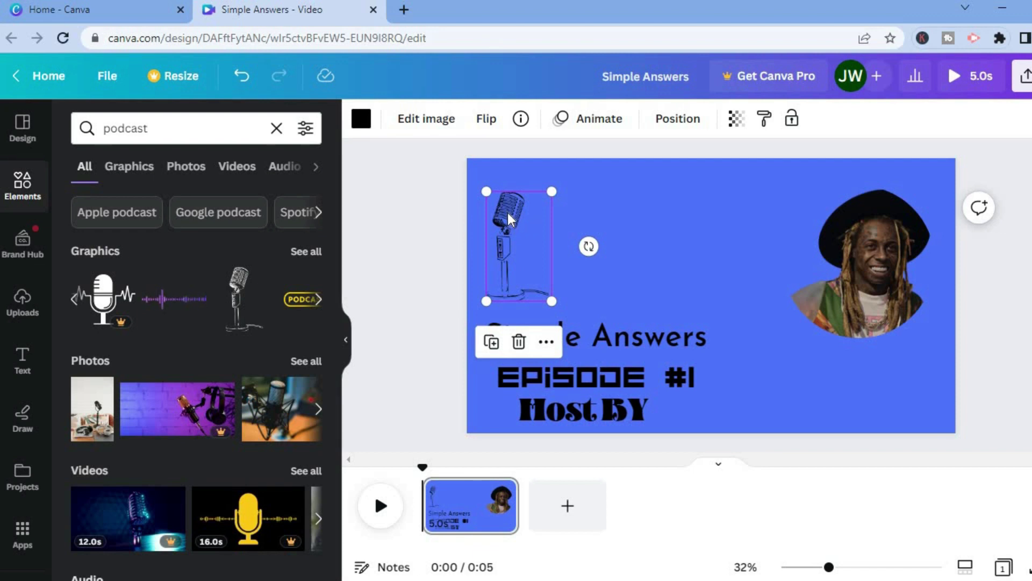
Step: Recolor the microphone graphic to red #F60D0D and enlarge it very slightly from its upper left corner
click(358, 122)
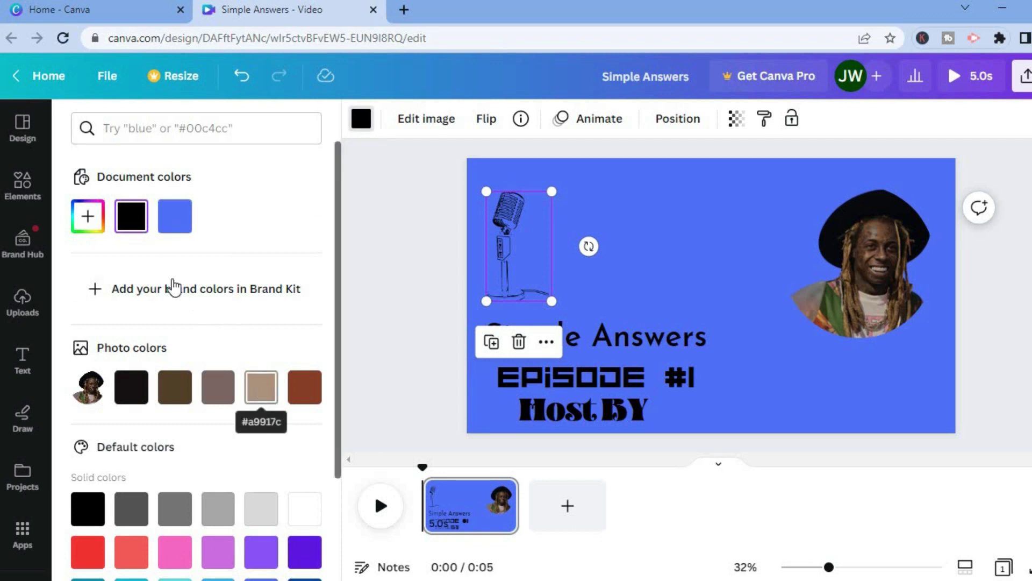
click(88, 217)
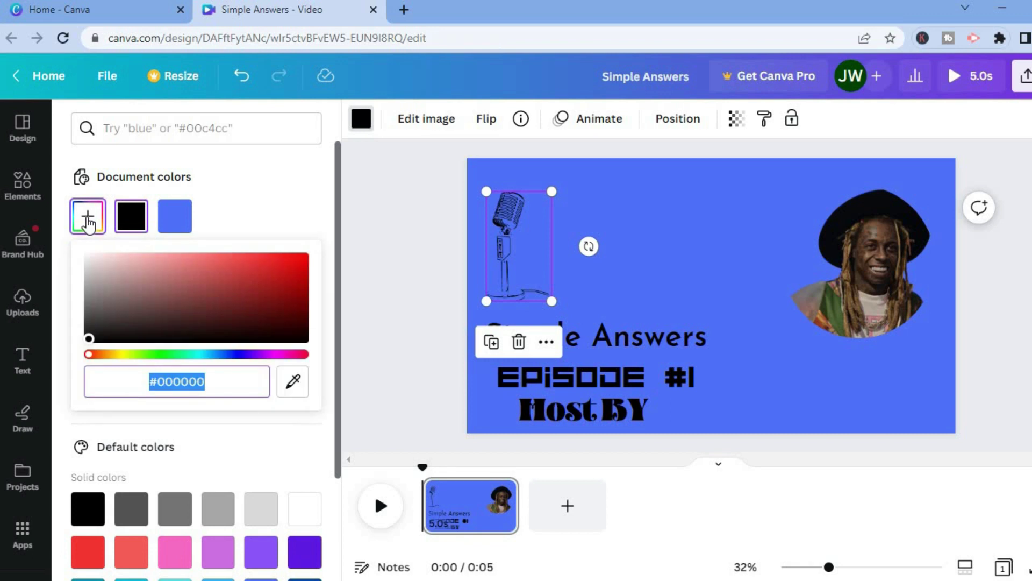
click(298, 258)
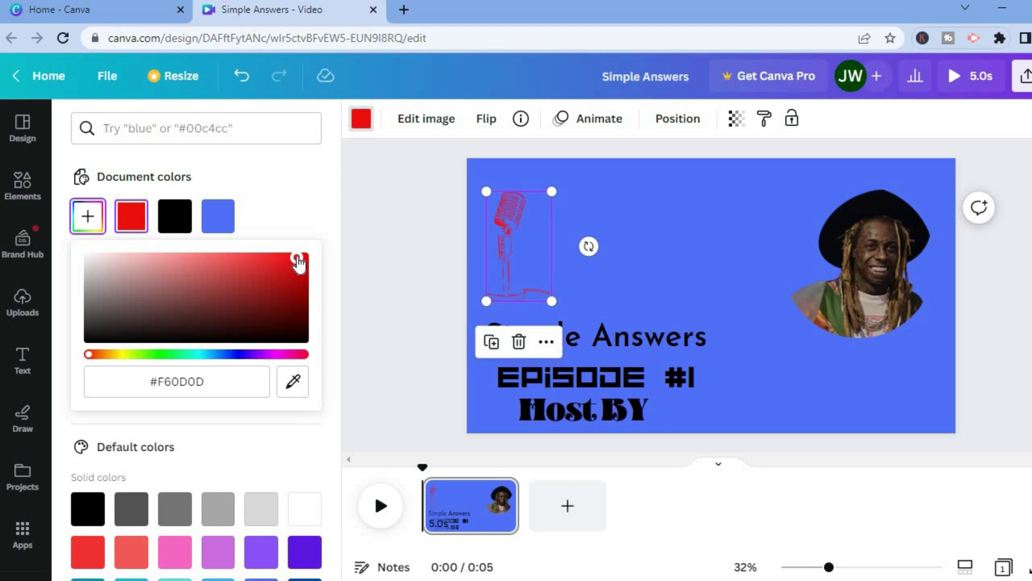
drag(482, 189, 479, 191)
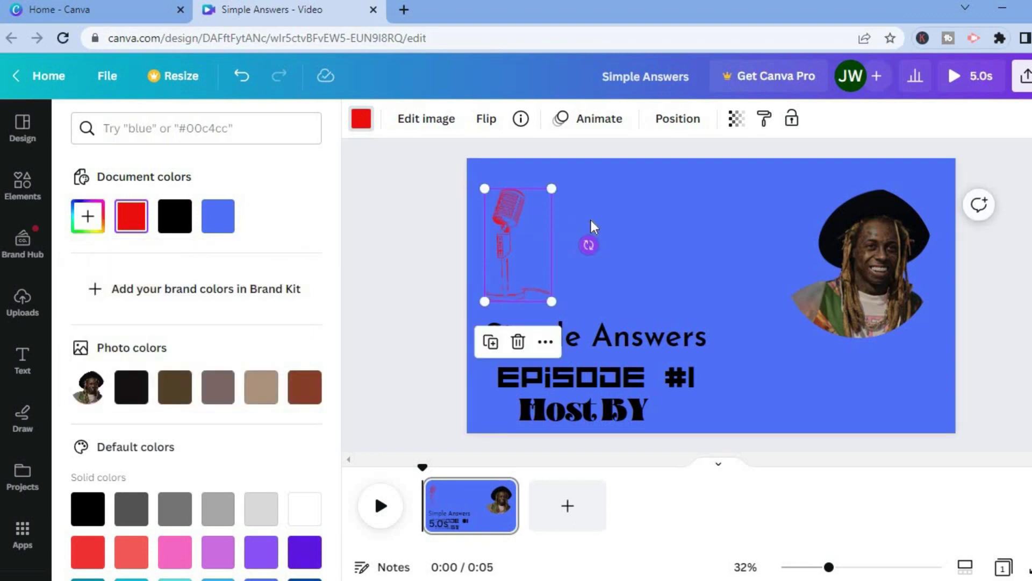
click(593, 193)
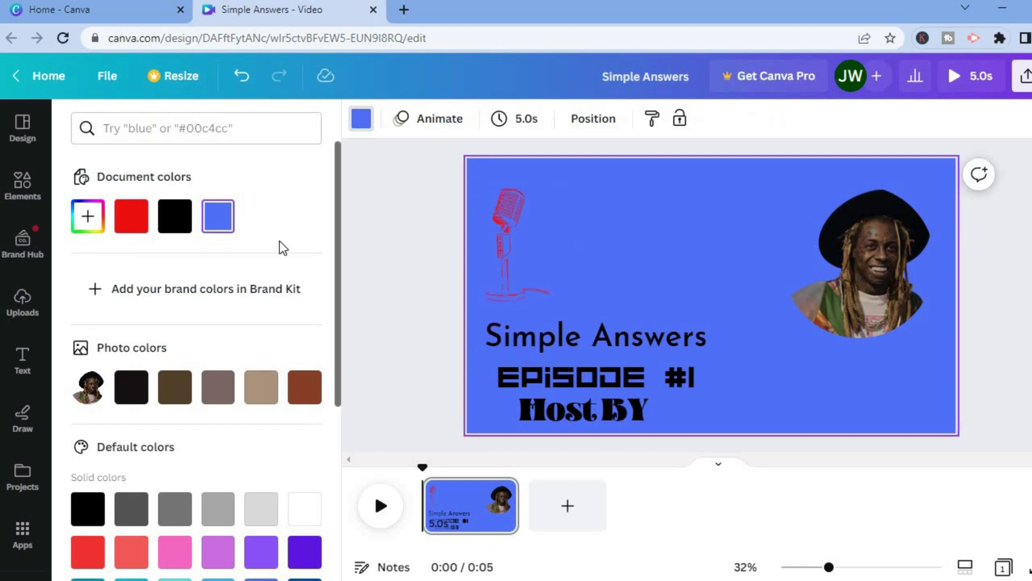
Step: Add the white animated sound wave from the "podcast" graphics results to the page
click(16, 185)
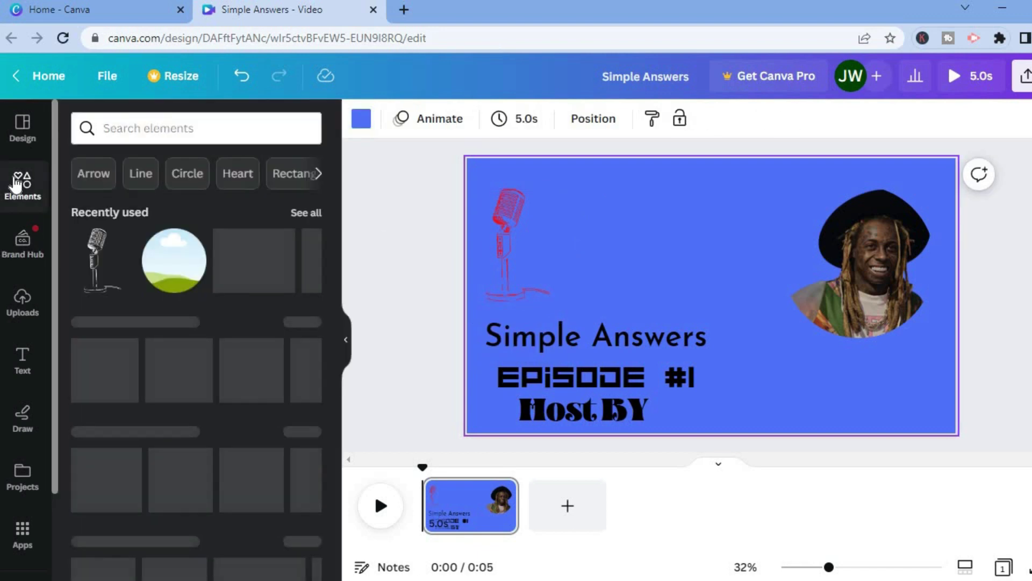
click(182, 128)
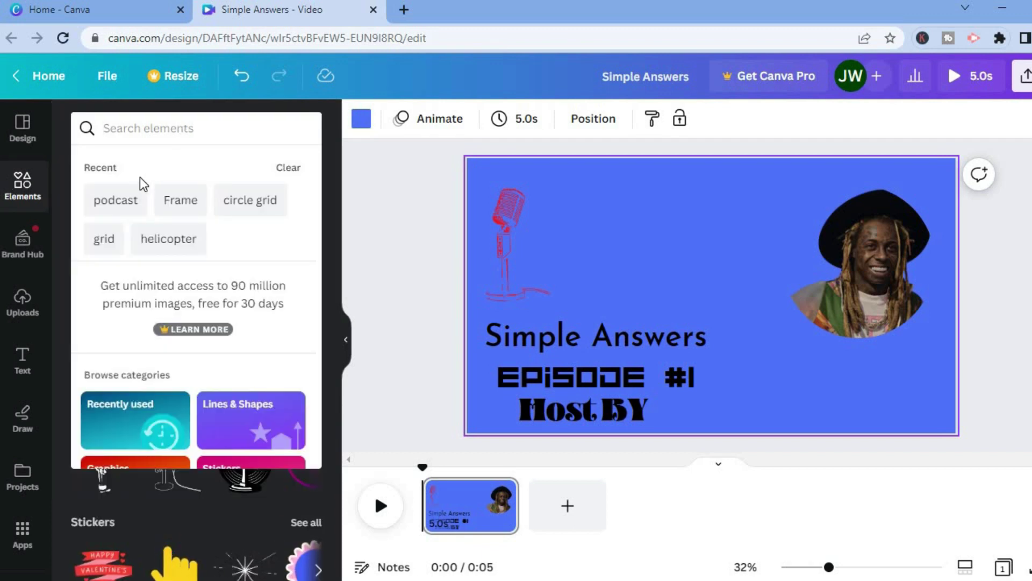
click(113, 202)
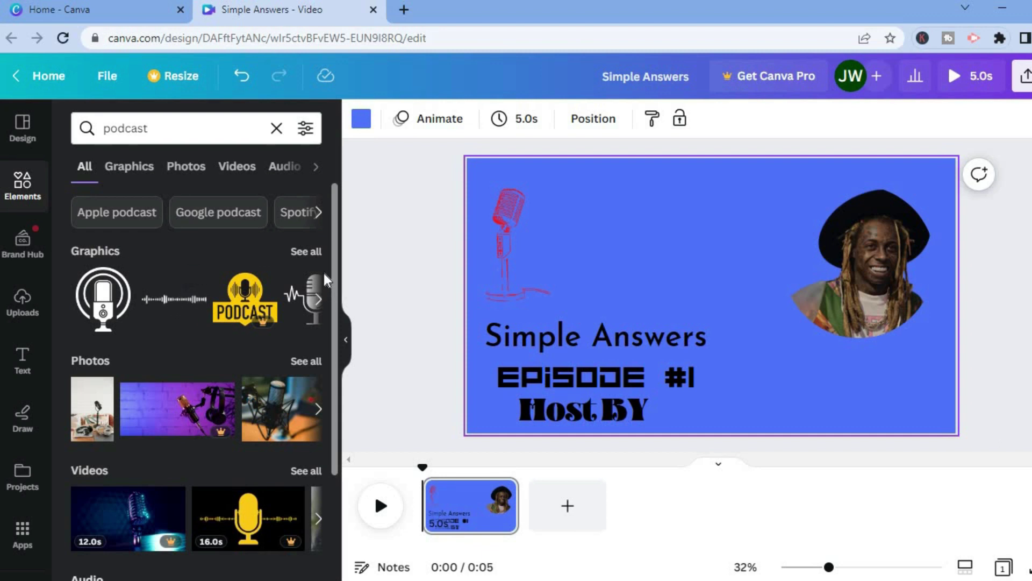
click(308, 256)
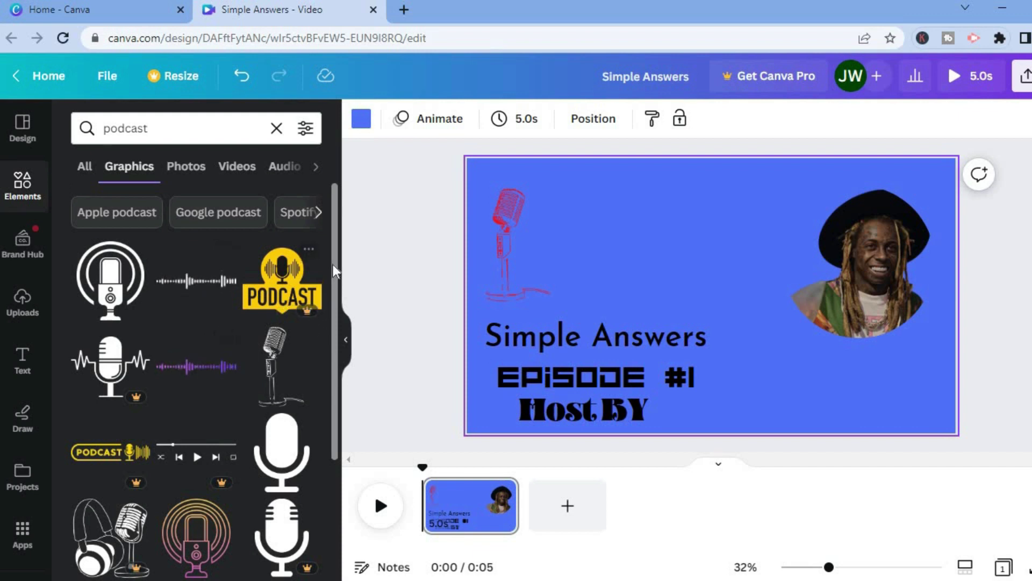
scroll(322, 372, down, 4)
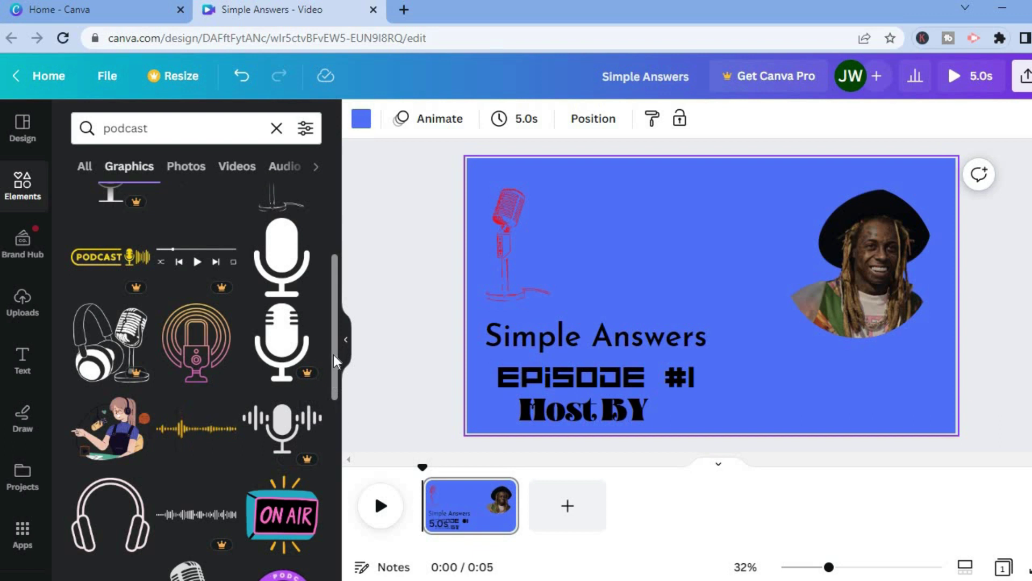
drag(333, 354, 333, 237)
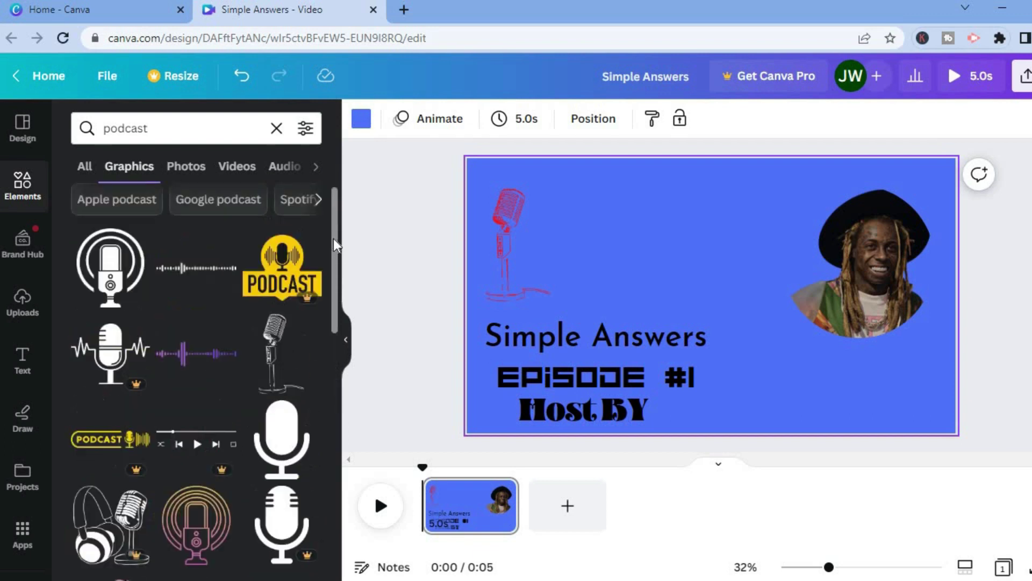
click(196, 280)
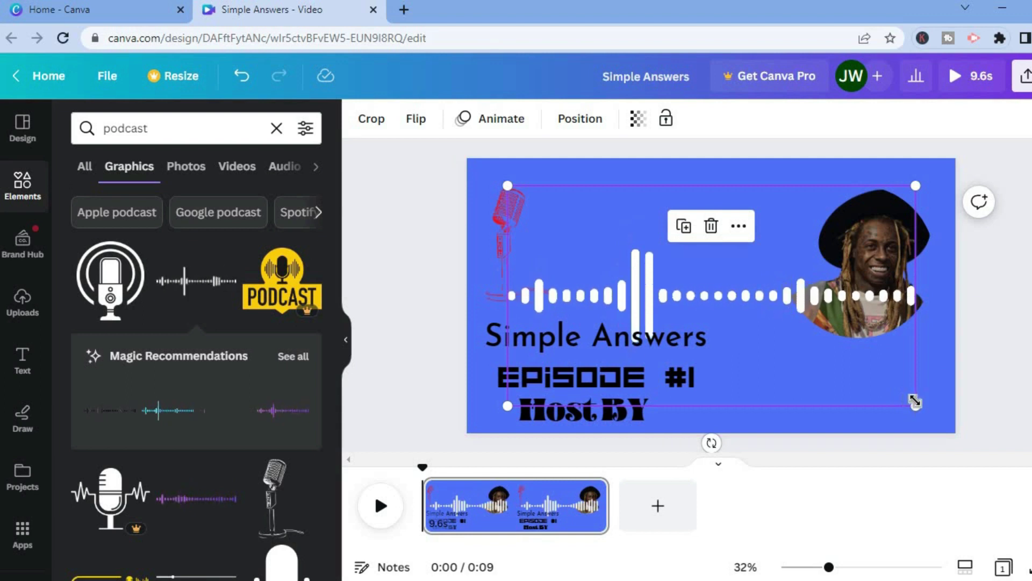
Step: Shrink the white sound wave and place it between the microphone and the host photo, above the headings
drag(915, 401, 798, 343)
drag(506, 340, 613, 269)
drag(707, 219, 698, 218)
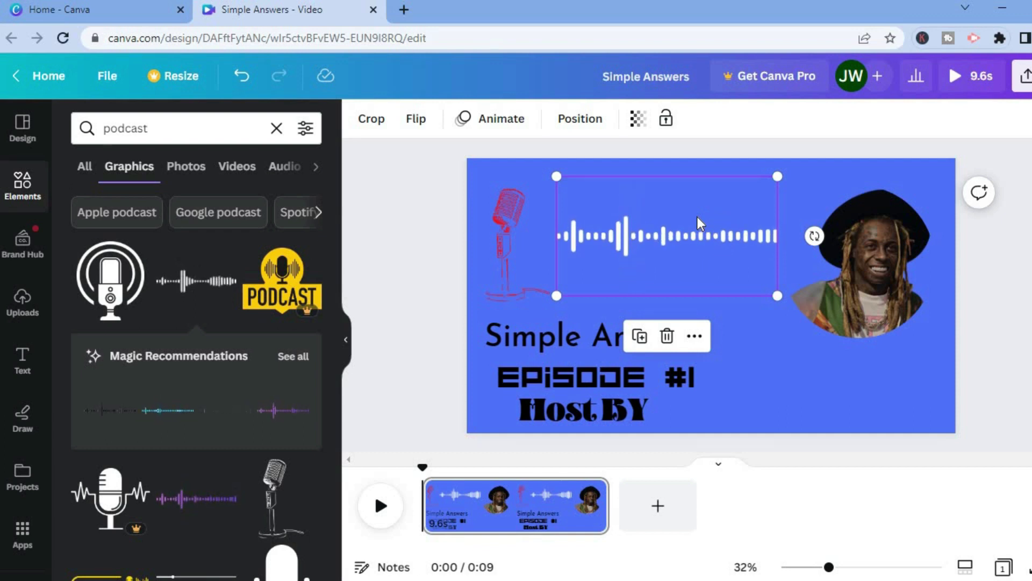
click(847, 389)
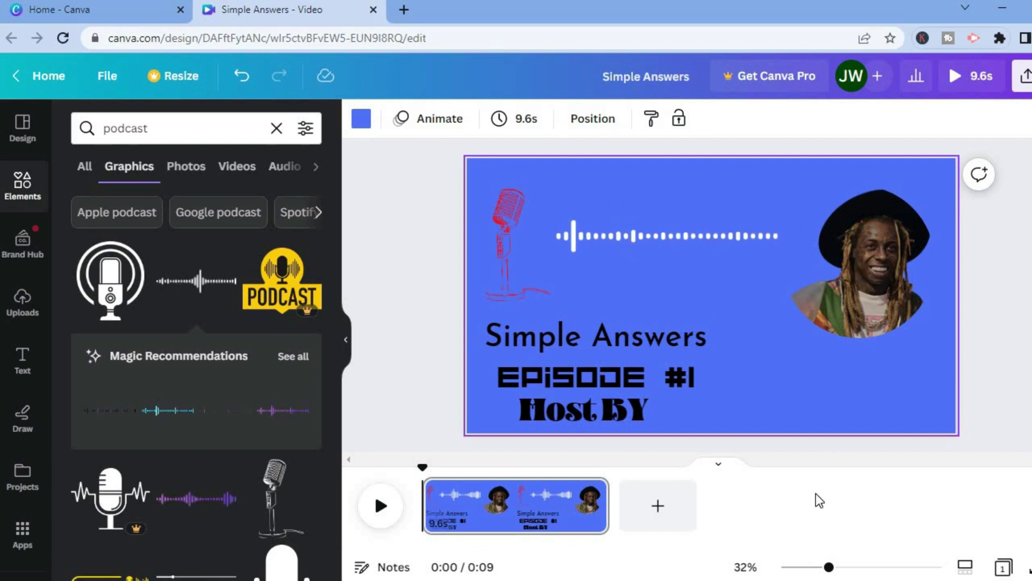
Step: Show the list of uploaded audio files
click(23, 298)
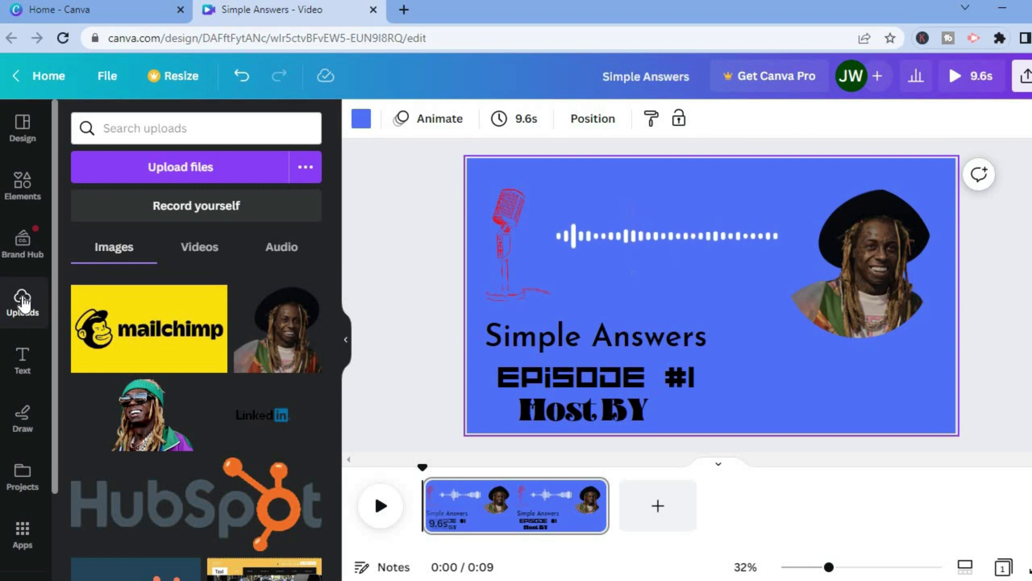
click(291, 247)
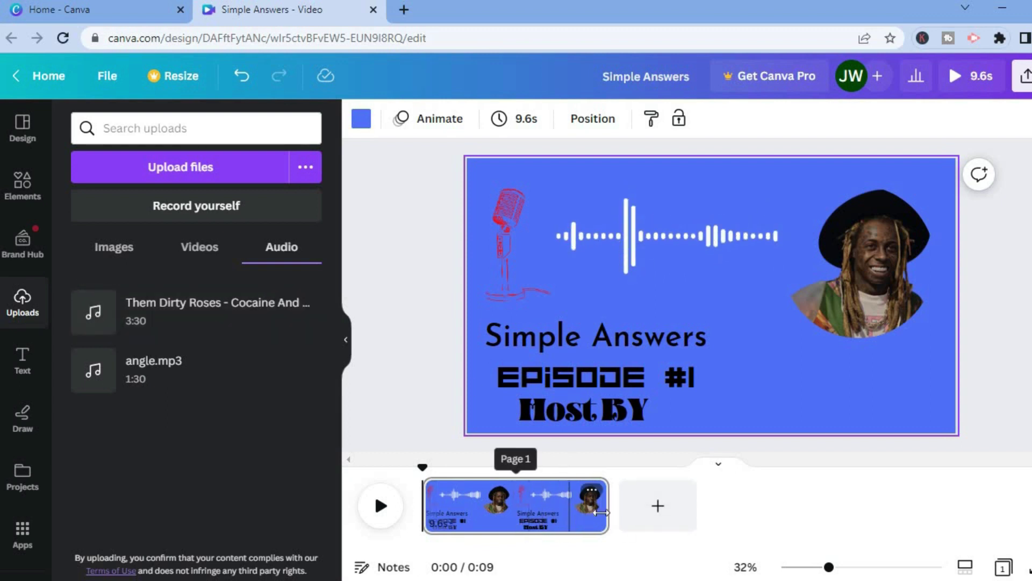
Step: Duplicate page 1 twice and extend the third page's duration to 1:26
click(564, 520)
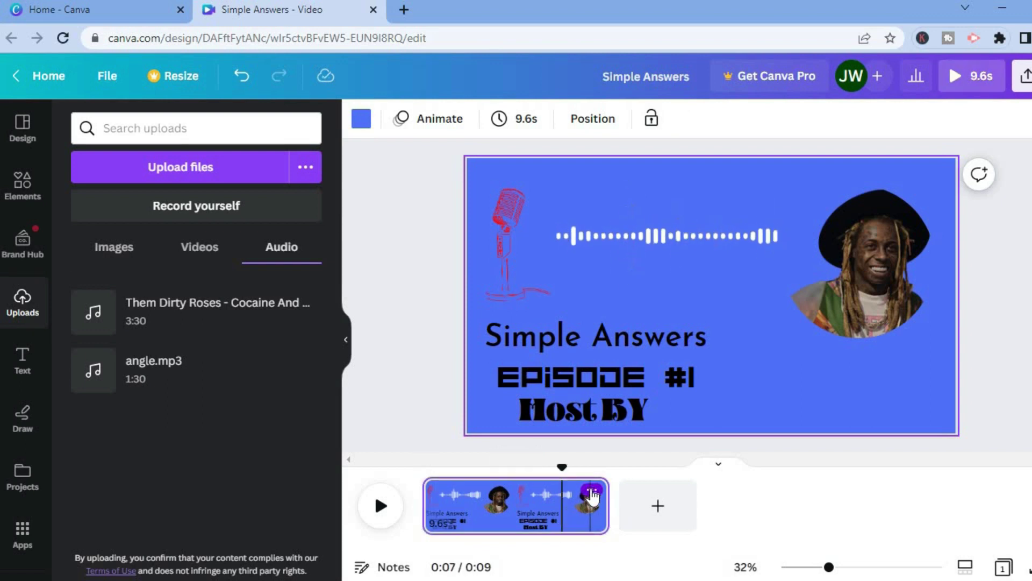
click(593, 492)
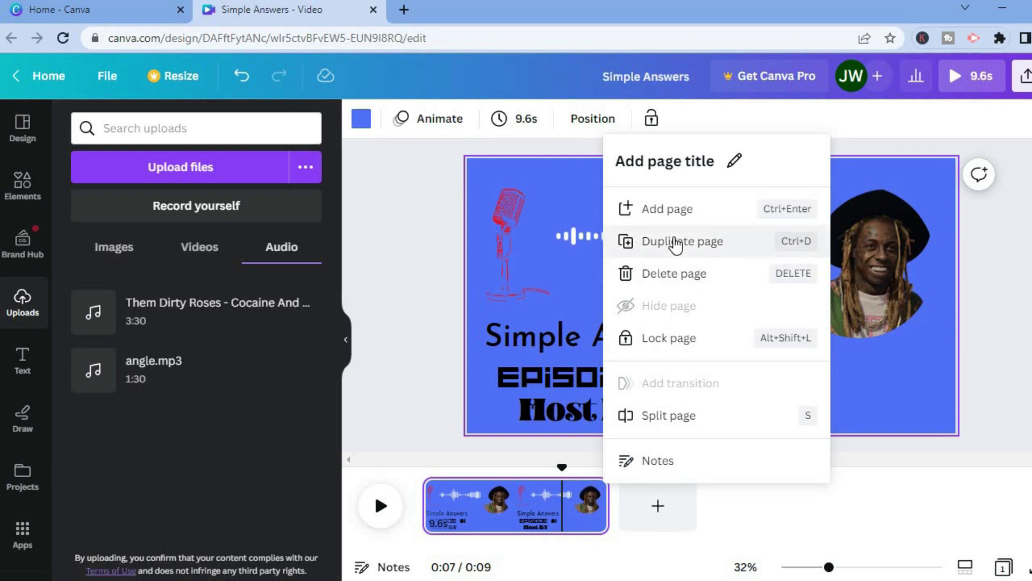
click(676, 243)
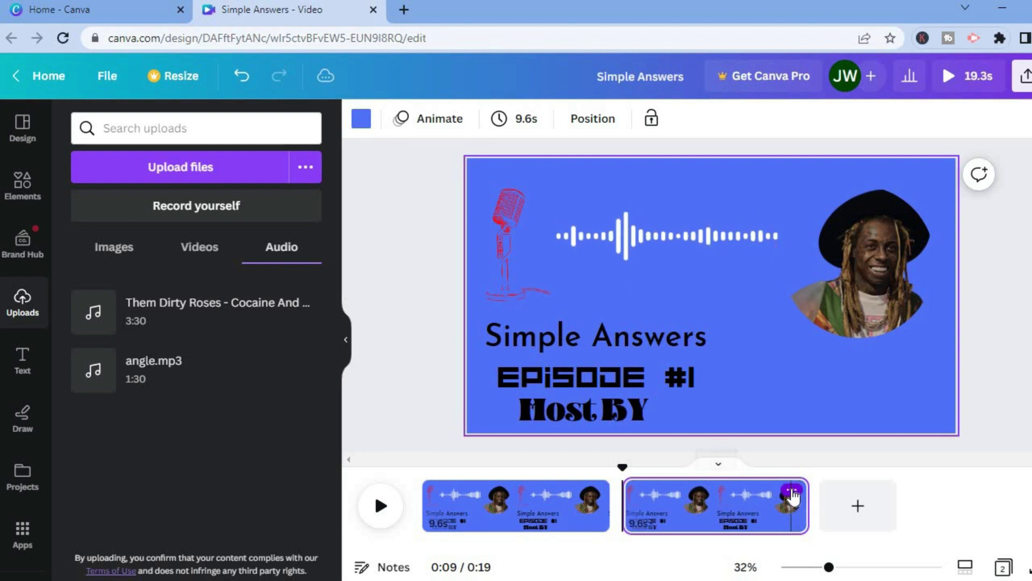
click(791, 492)
click(890, 274)
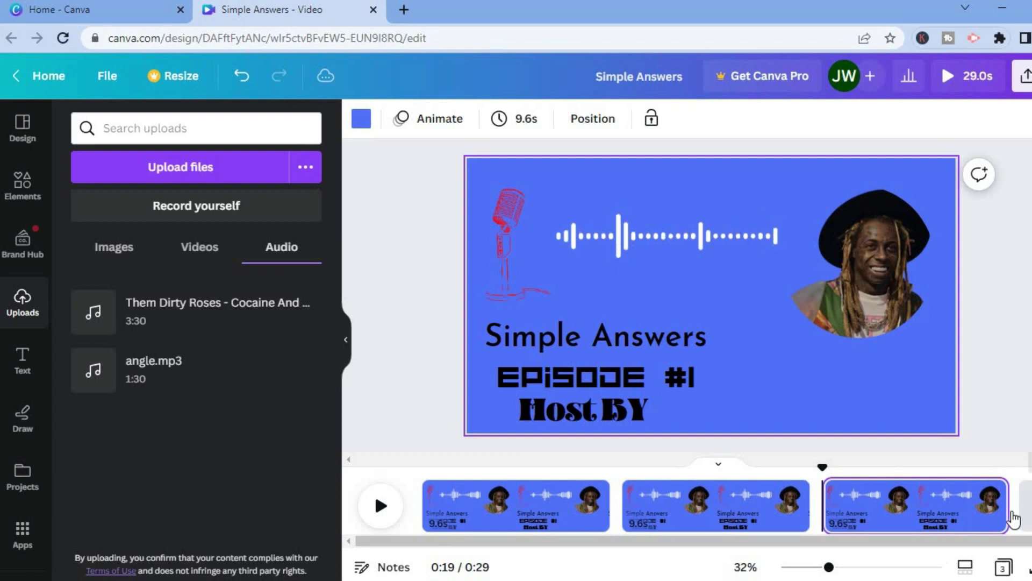
drag(1006, 505, 1029, 508)
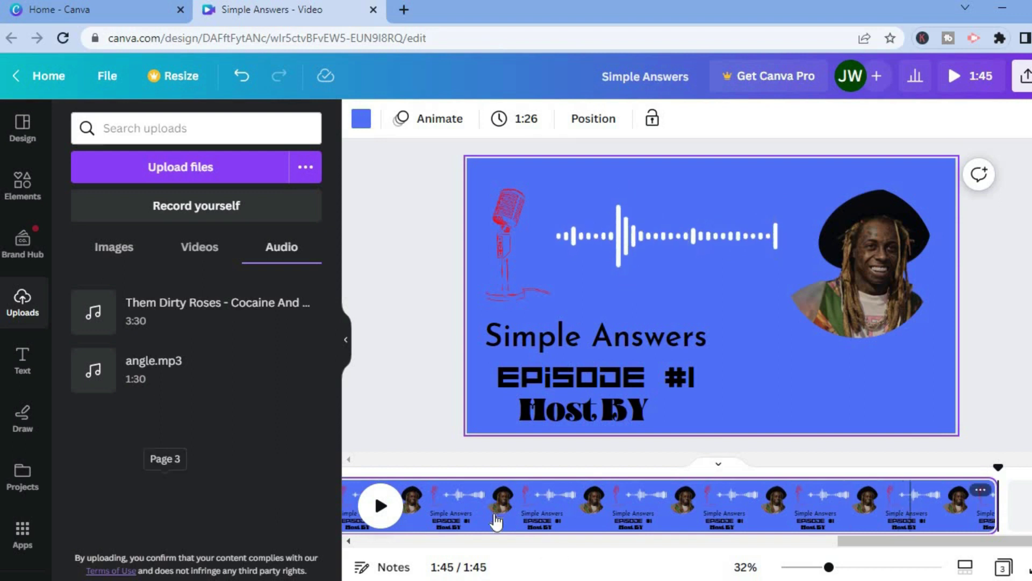
drag(924, 541, 299, 543)
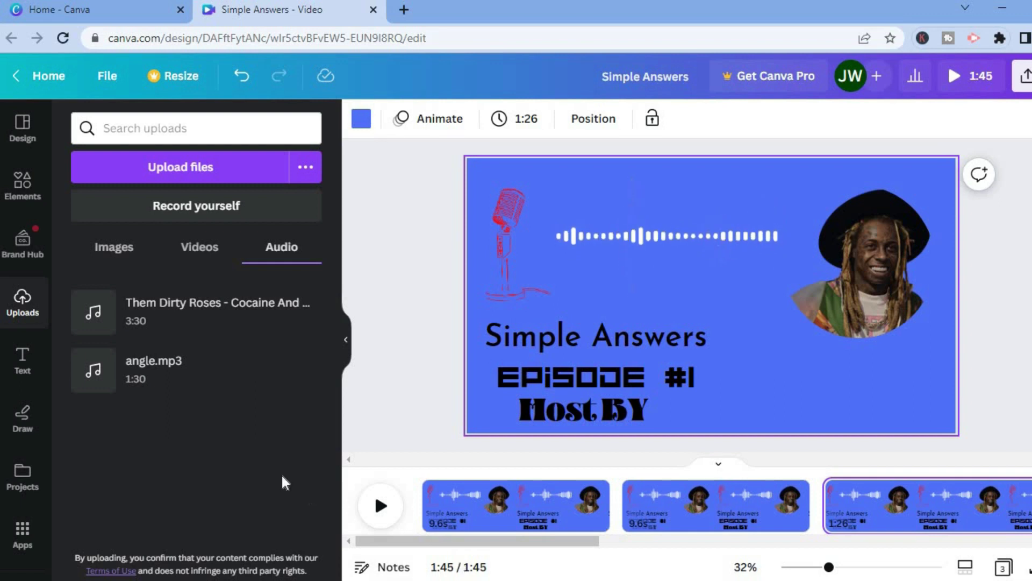
click(187, 310)
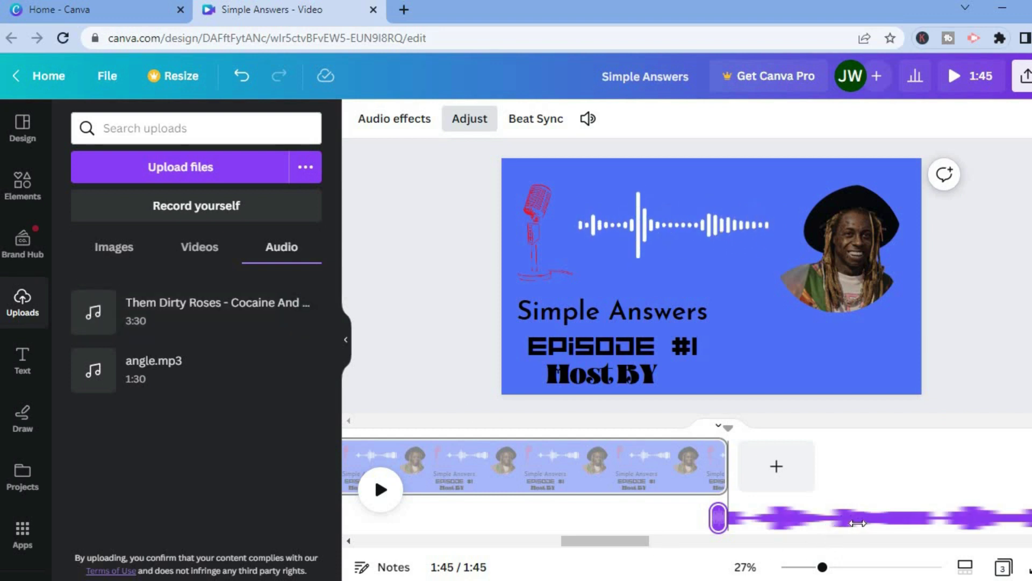
drag(838, 522, 372, 518)
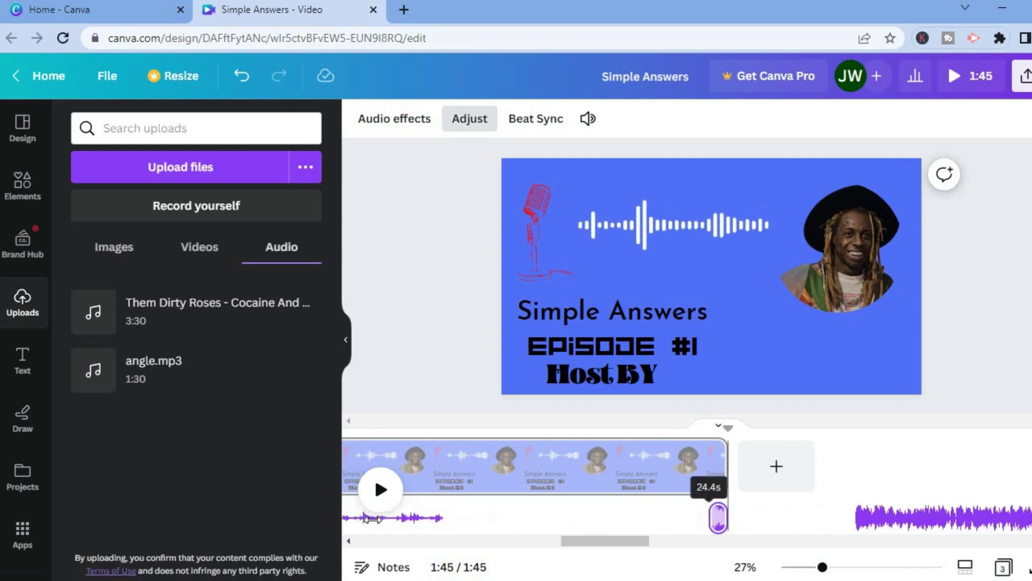
drag(614, 544, 591, 520)
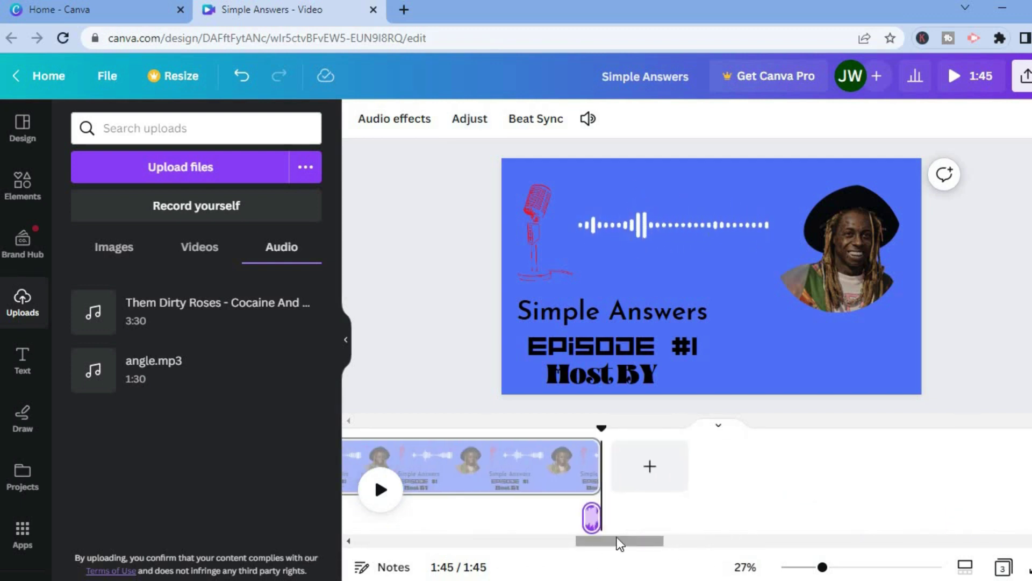
click(592, 520)
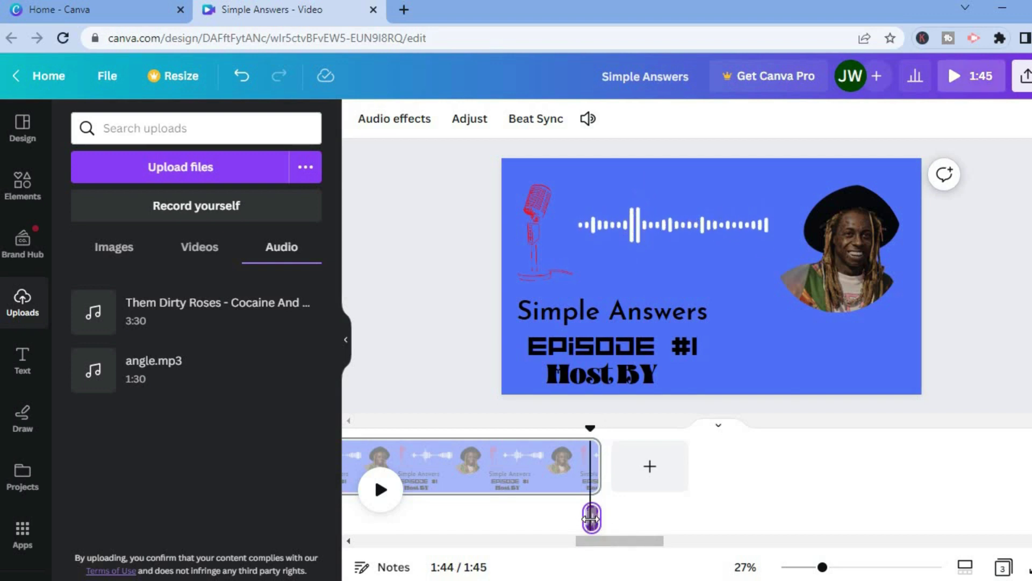
right_click(591, 520)
click(656, 495)
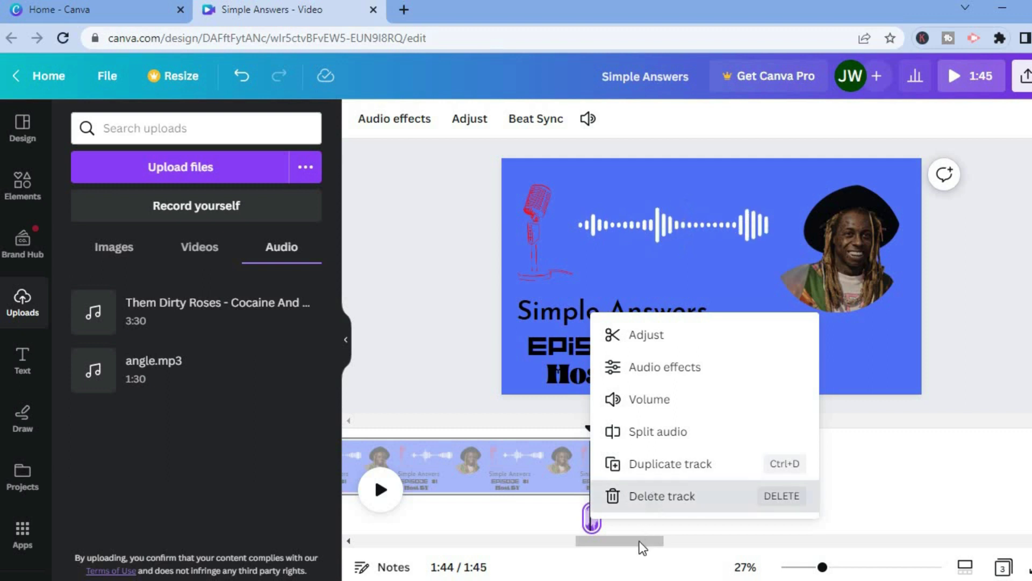
click(652, 511)
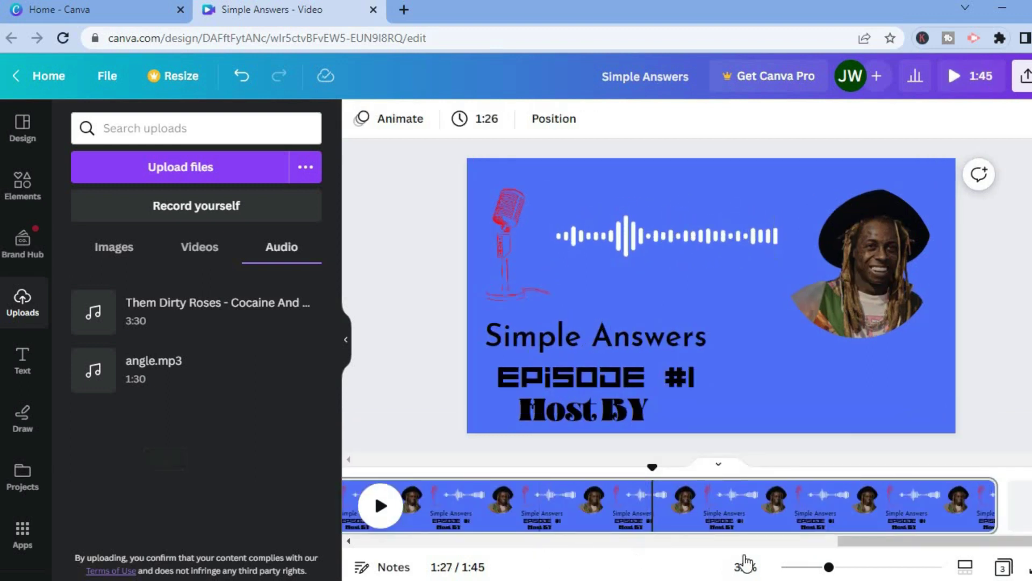
Step: Move the playhead to 0.0s on the first page and add the uploaded 3:30 "Them Dirty Roses" audio track there
drag(862, 543, 270, 540)
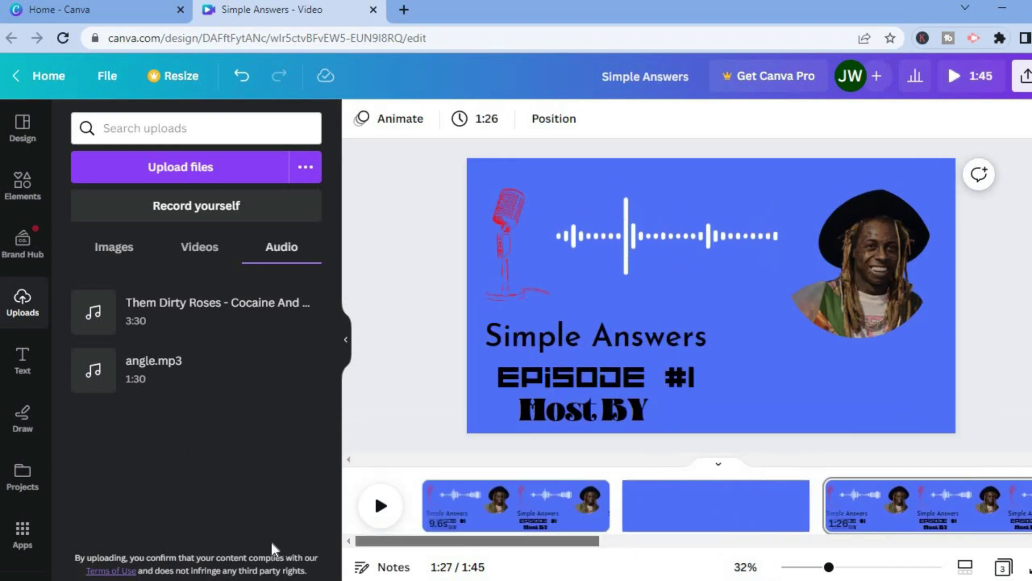
click(460, 511)
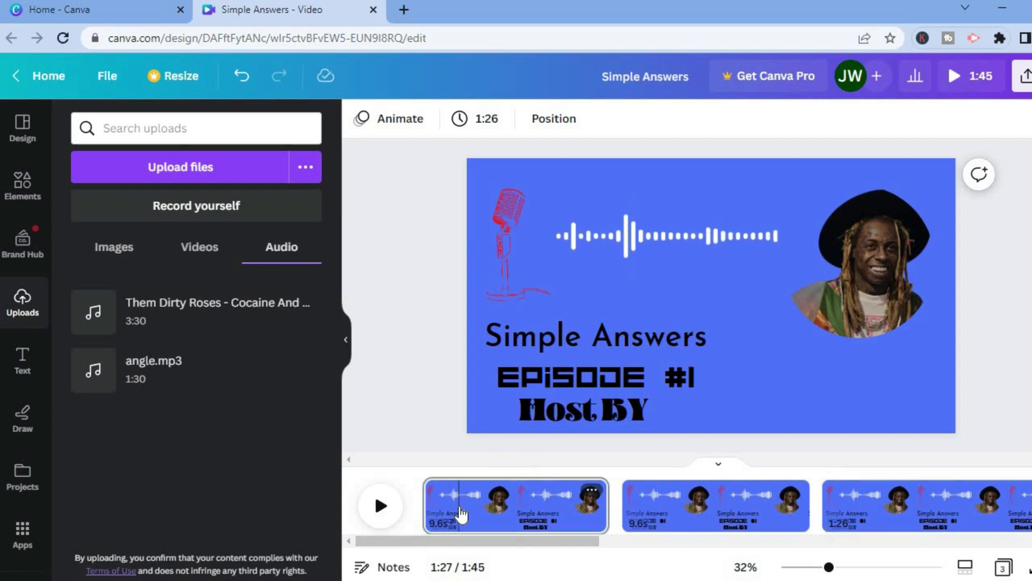
drag(459, 467, 423, 467)
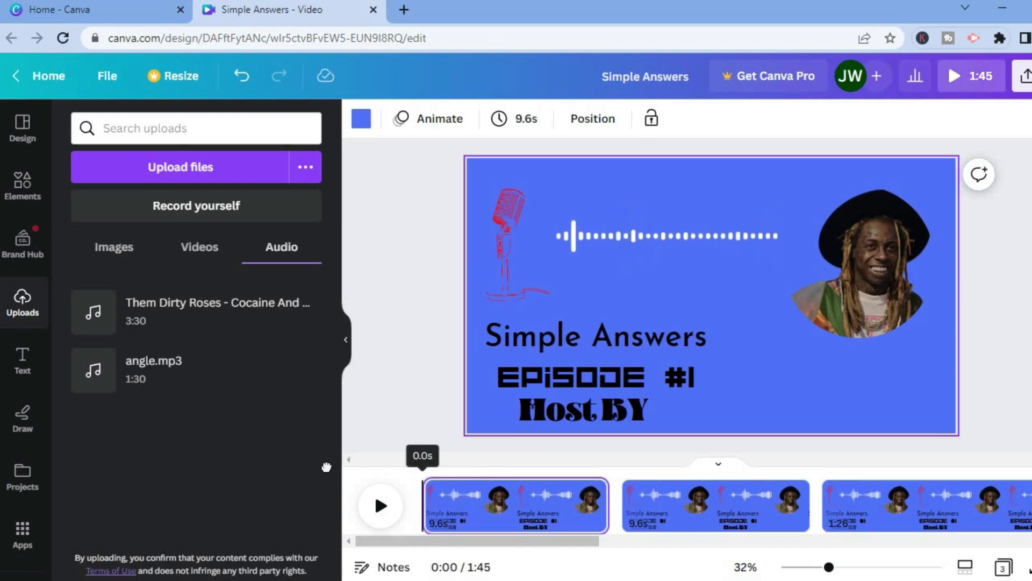
click(176, 319)
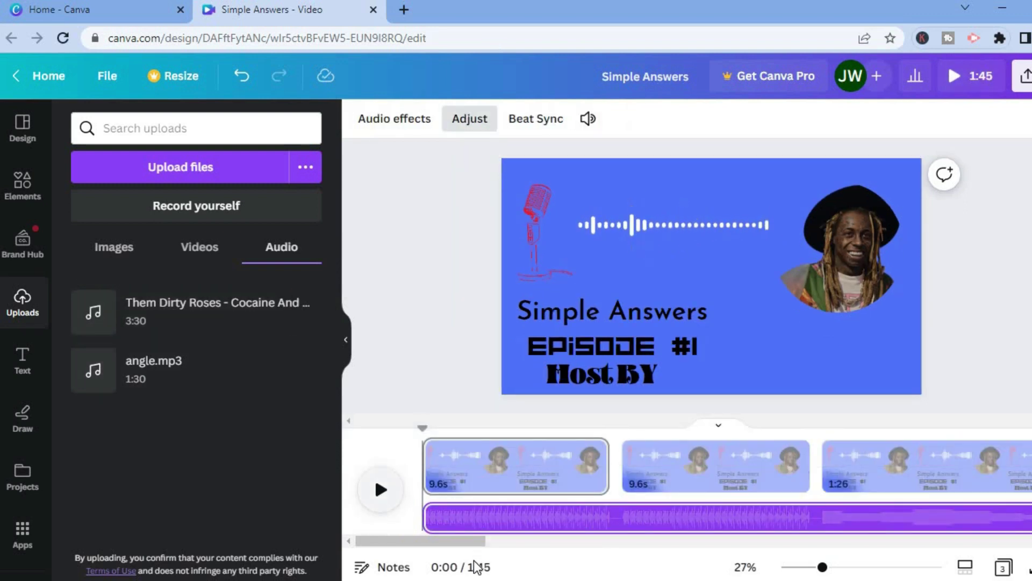
Step: Check the audio track along the timeline, play the first few seconds of the video and pause it
drag(462, 541, 491, 541)
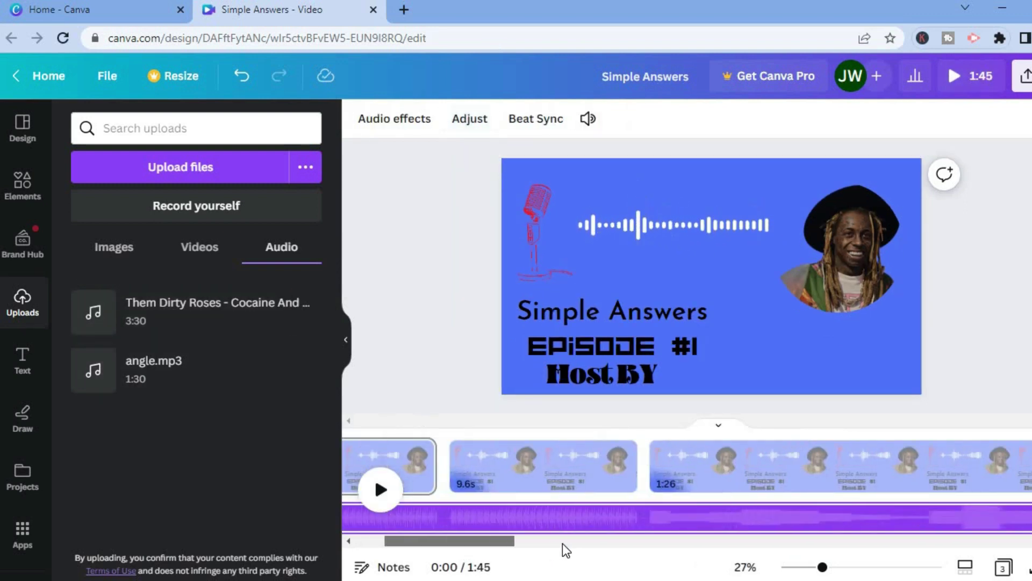
click(383, 542)
click(383, 495)
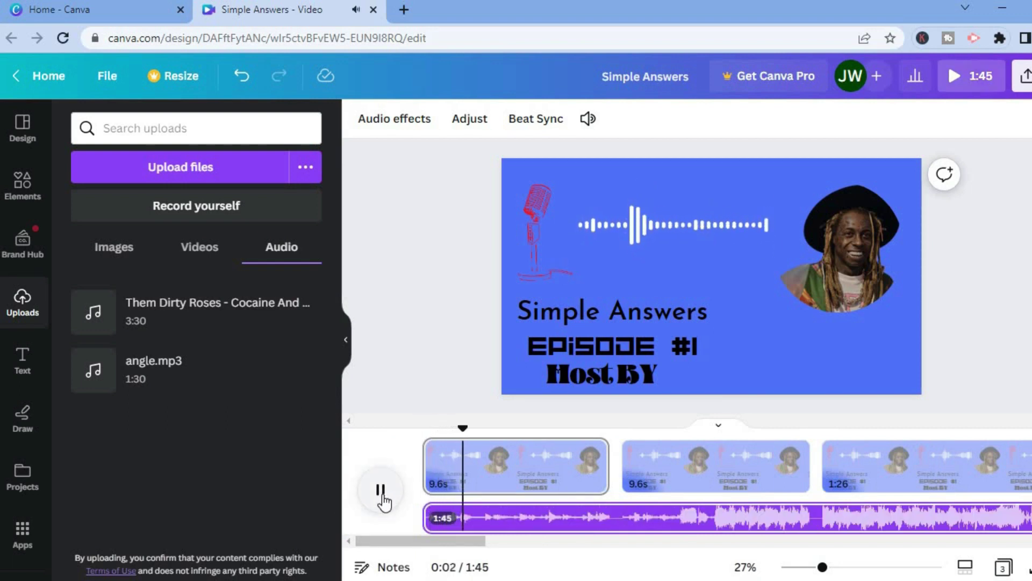
click(382, 495)
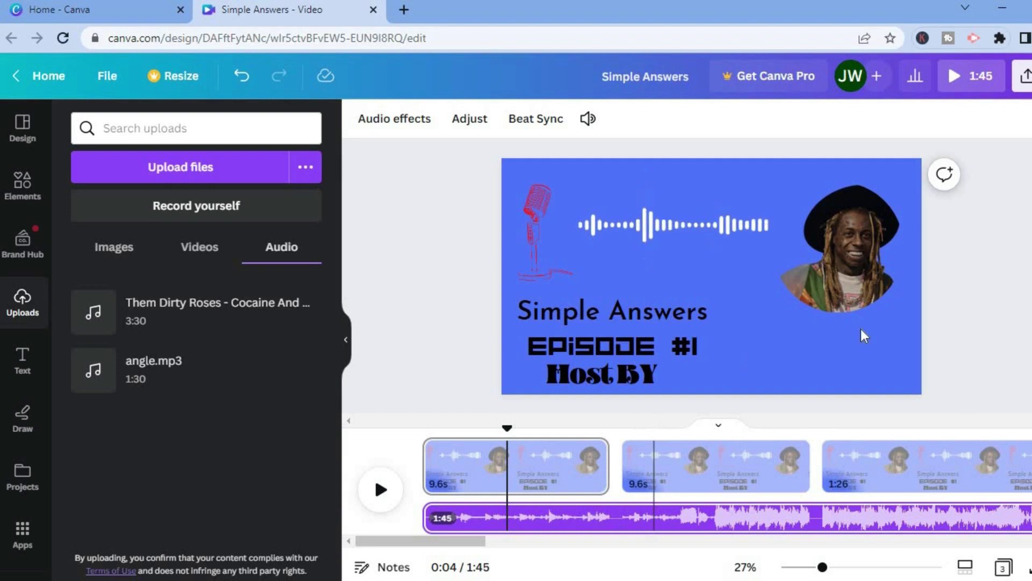
Step: Apply the Drift text animation to the "EPISODE #1" heading on the first page
click(630, 340)
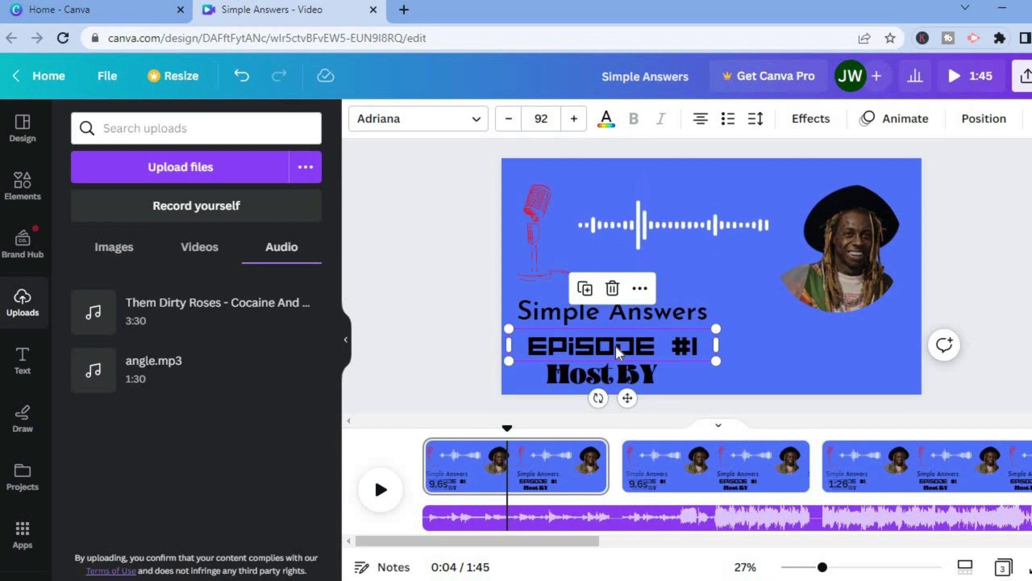
click(901, 128)
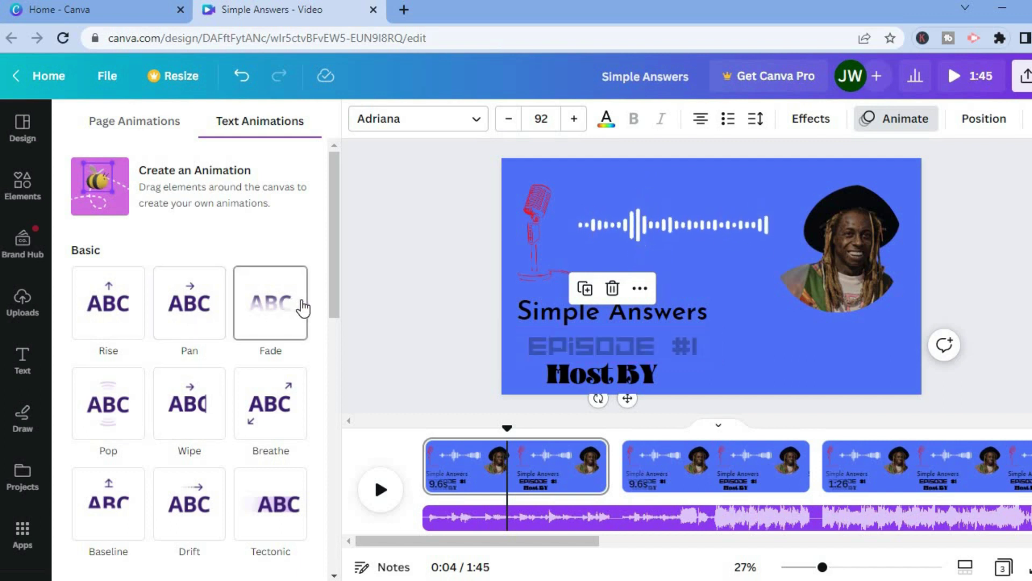
click(186, 507)
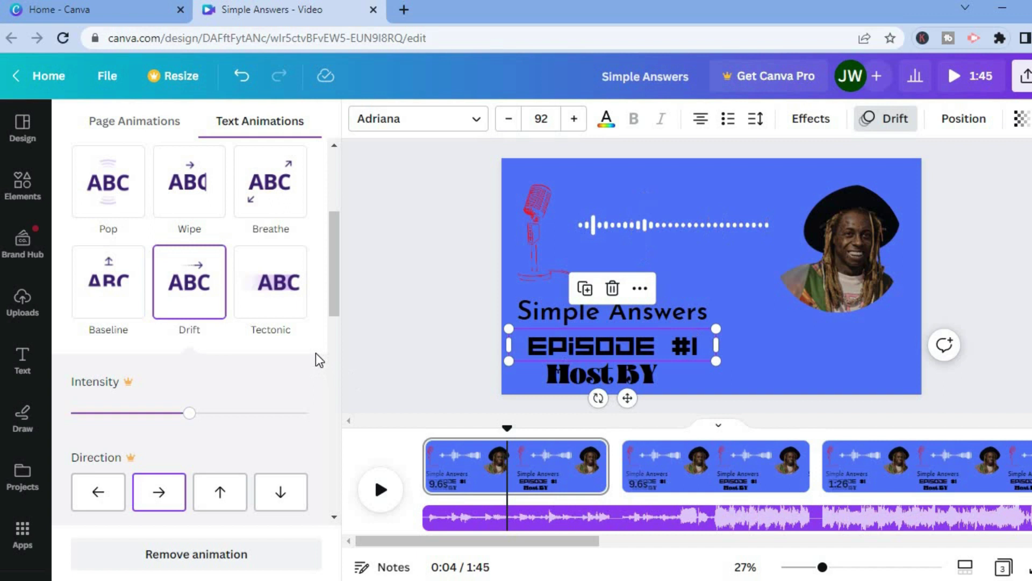
drag(338, 306, 336, 205)
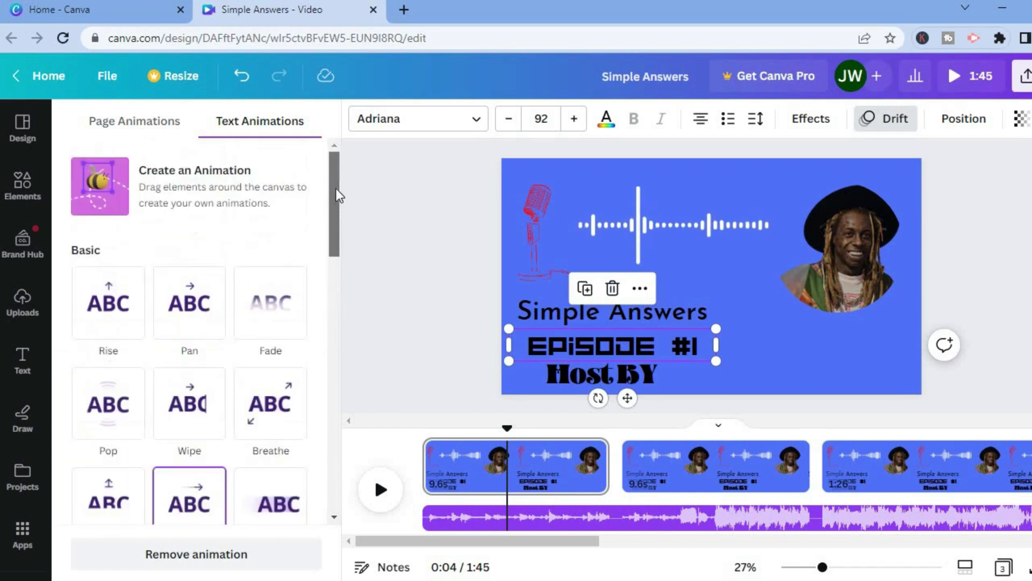
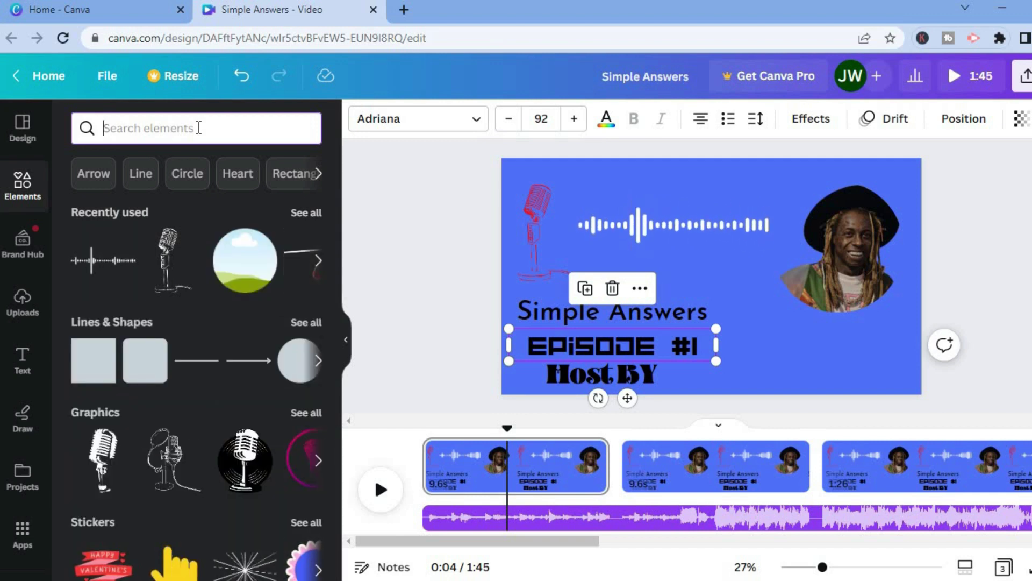
Step: Search the graphics for "podcast", add the yellow-pink outlined microphone with circular waves and place it partly off the page's lower right corner
text(po)
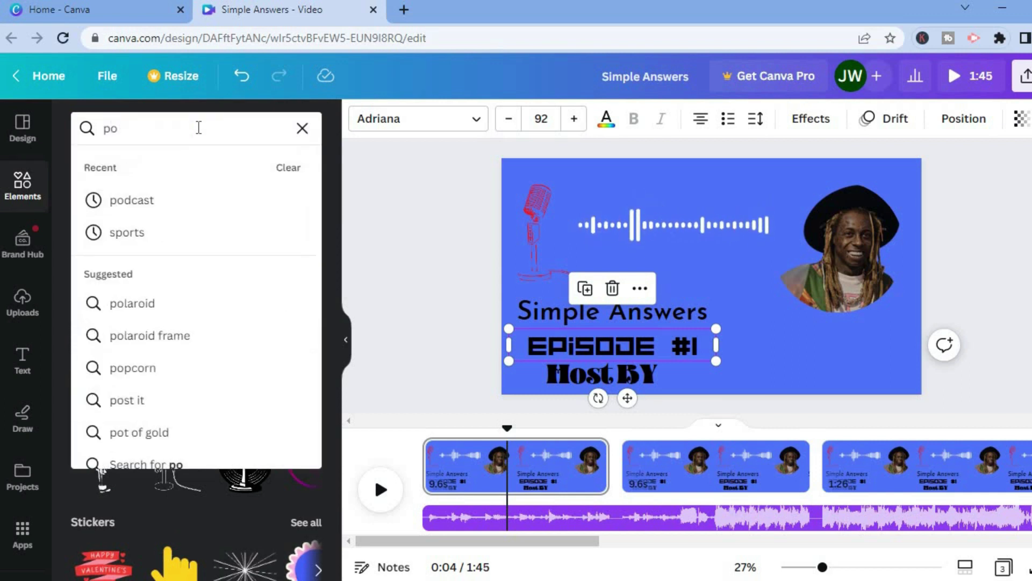
click(146, 202)
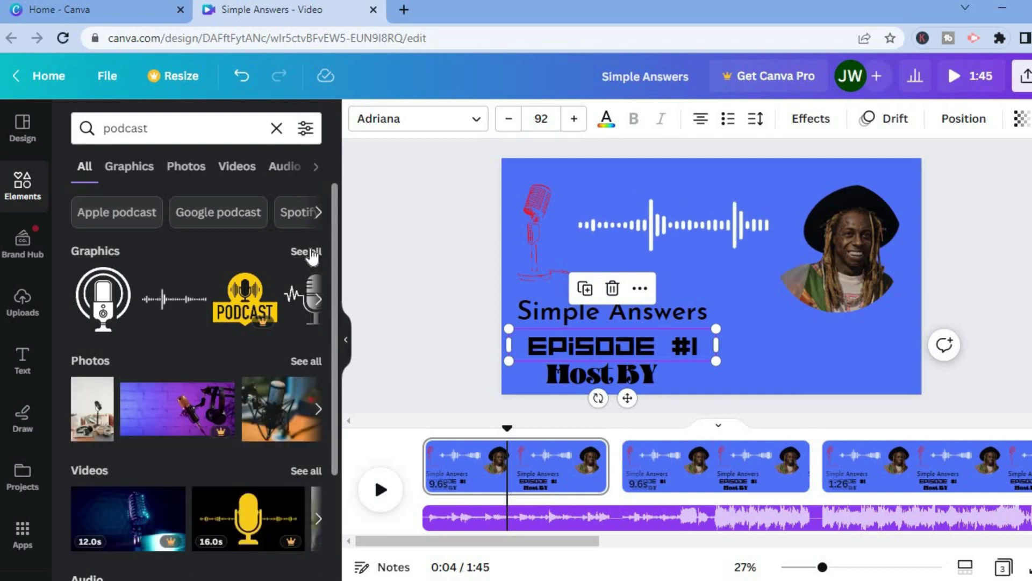
click(307, 253)
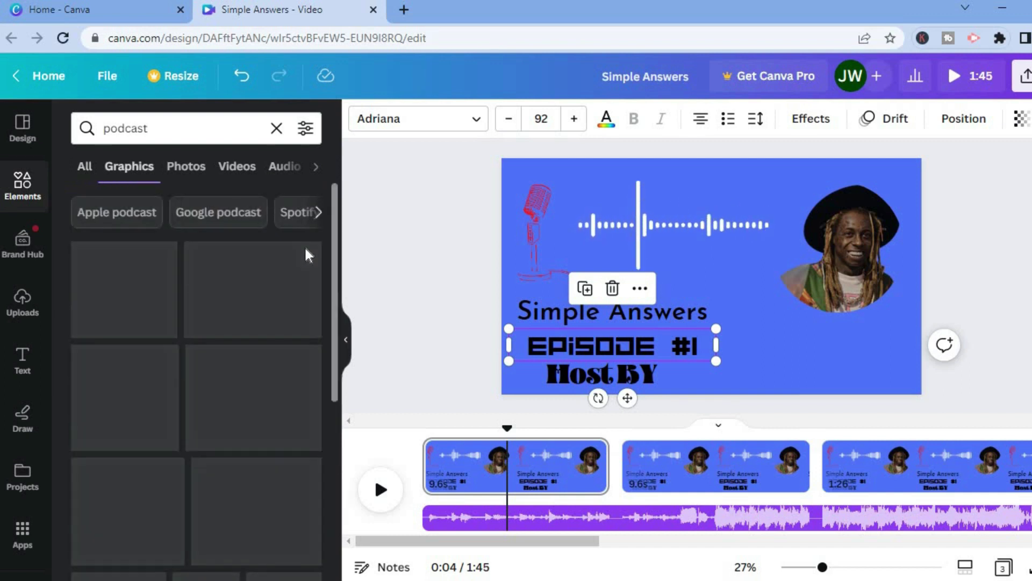
drag(335, 260, 338, 324)
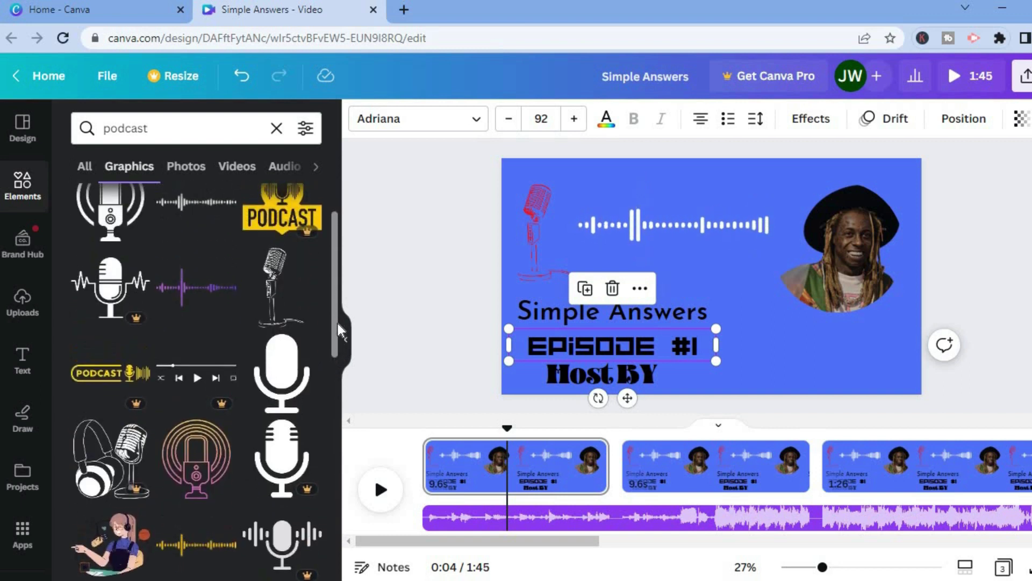
click(205, 464)
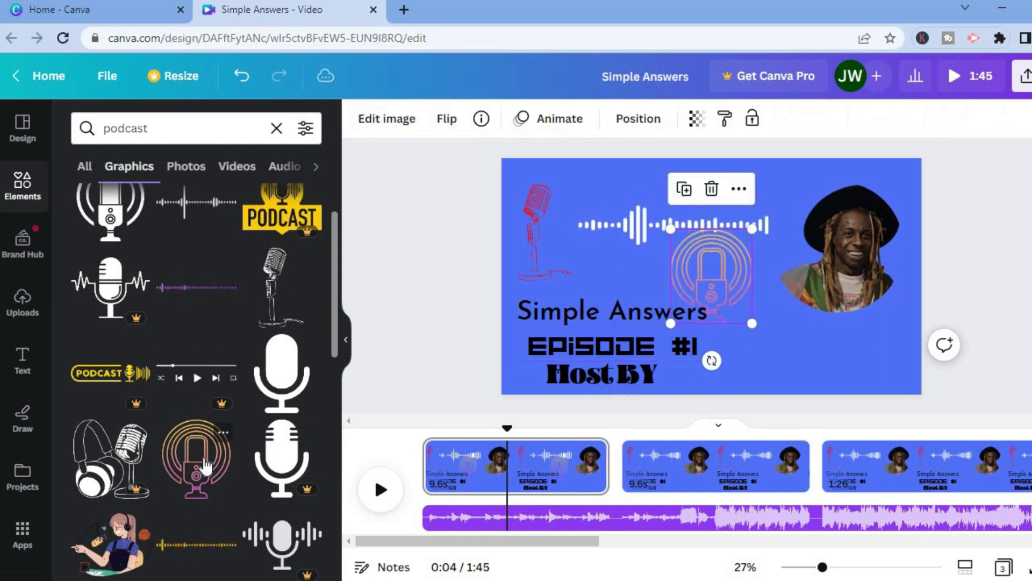
drag(706, 265, 914, 384)
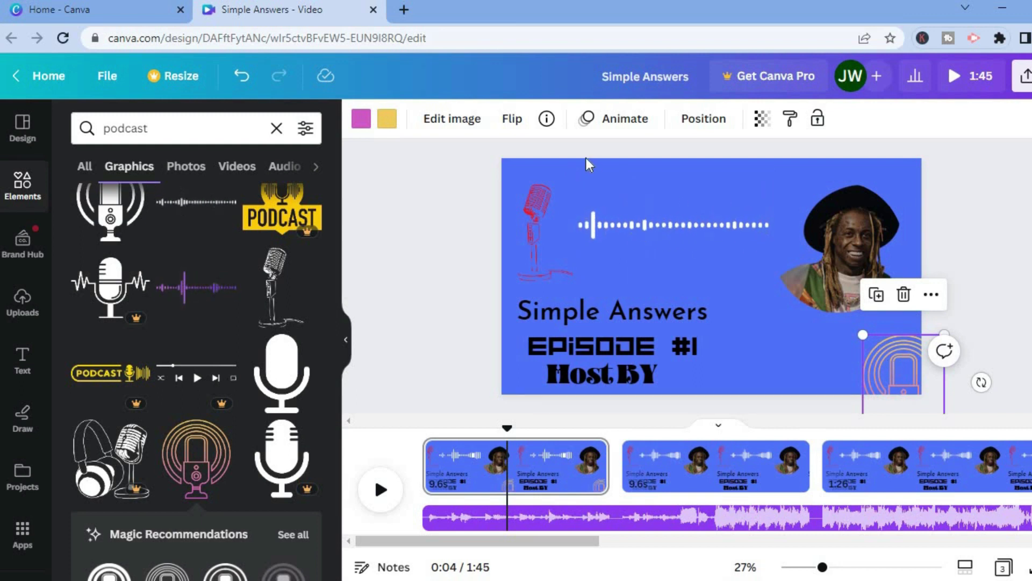
Step: Give the yellow-pink microphone a custom animation path from the lower right corner diagonally past the page's upper left edge, with Smooth movement
click(619, 123)
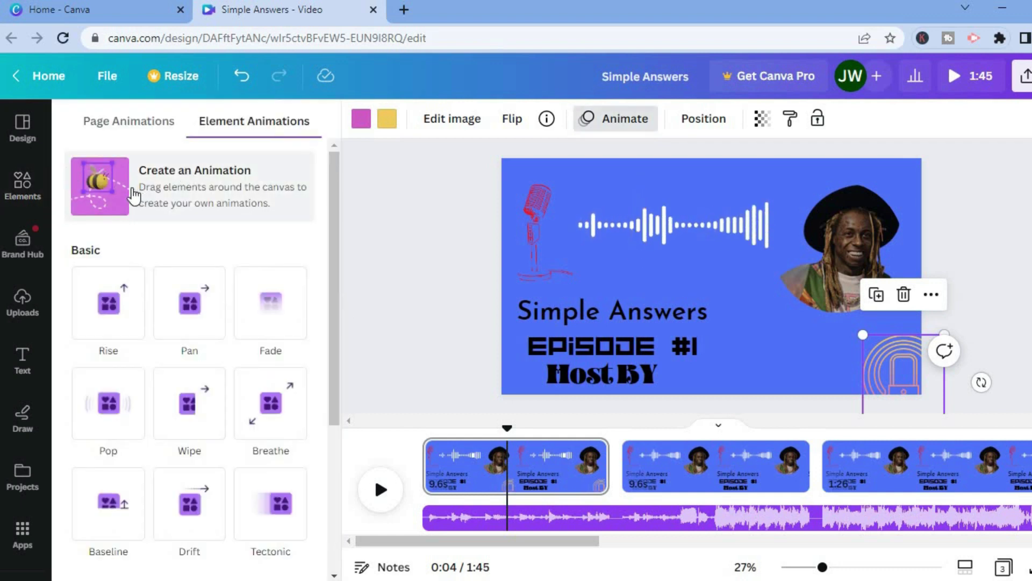
click(192, 193)
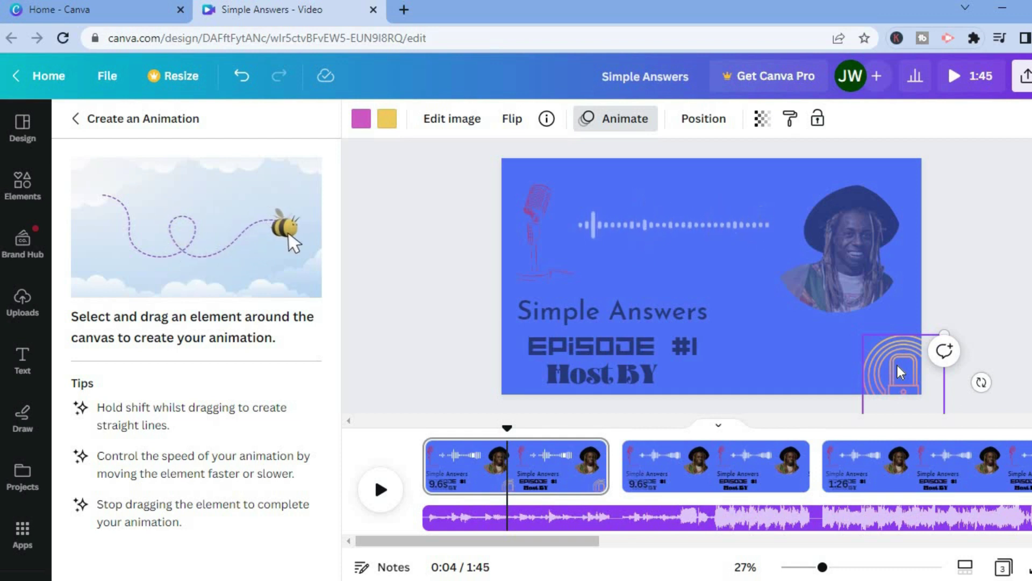
mouse_move(901, 372)
mouse_down()
mouse_move(764, 344)
mouse_move(500, 204)
mouse_move(465, 218)
mouse_move(446, 211)
mouse_up()
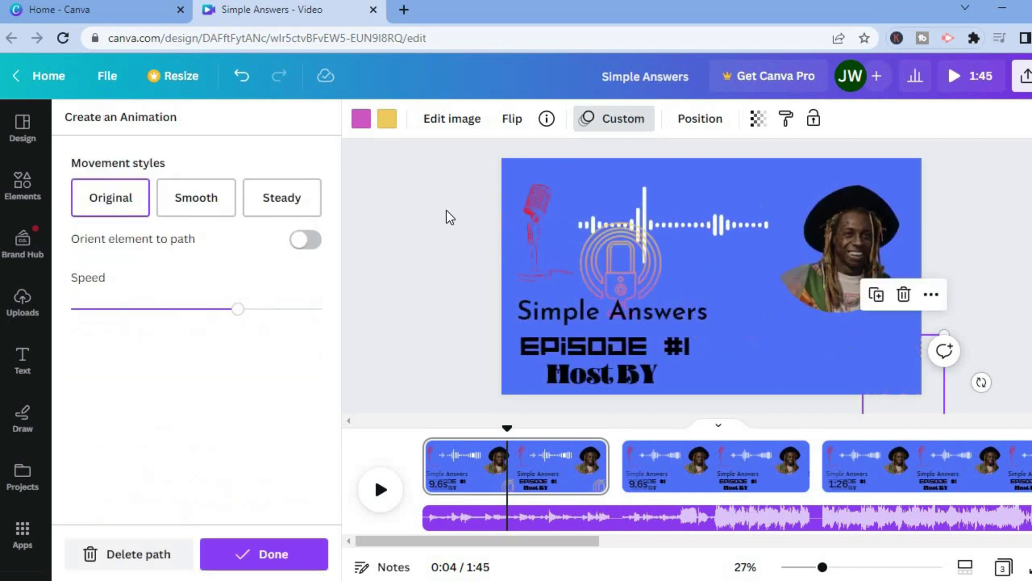
click(194, 203)
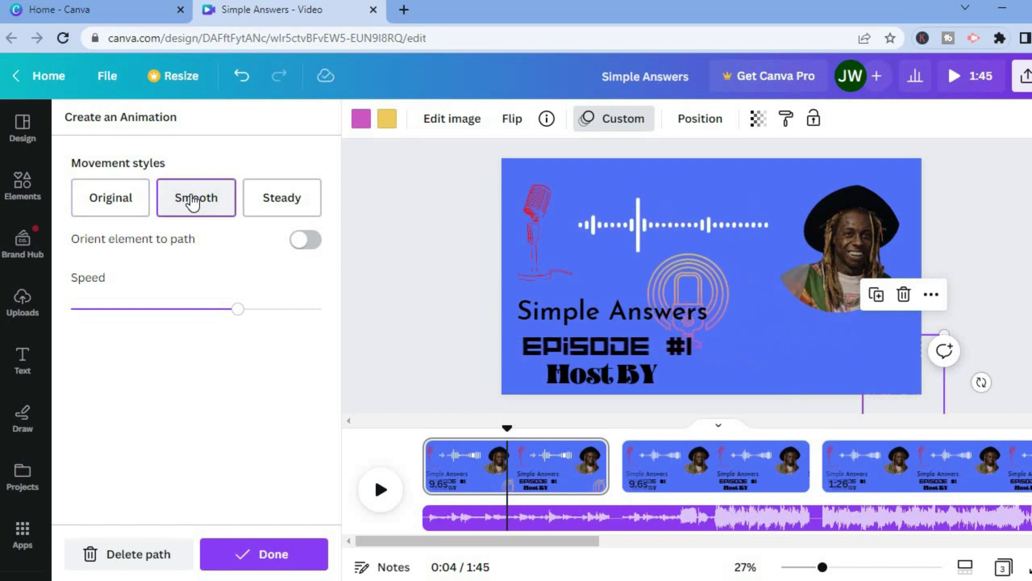
click(262, 557)
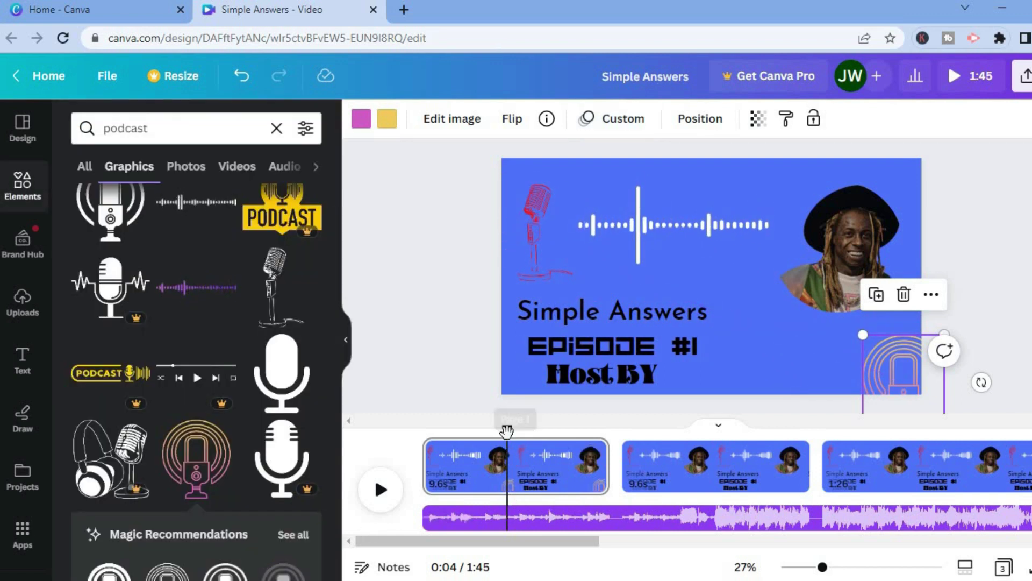
Step: Preview the microphone's path animation by playing the first page from 0.0s for about four seconds, and pause it
drag(507, 430, 403, 445)
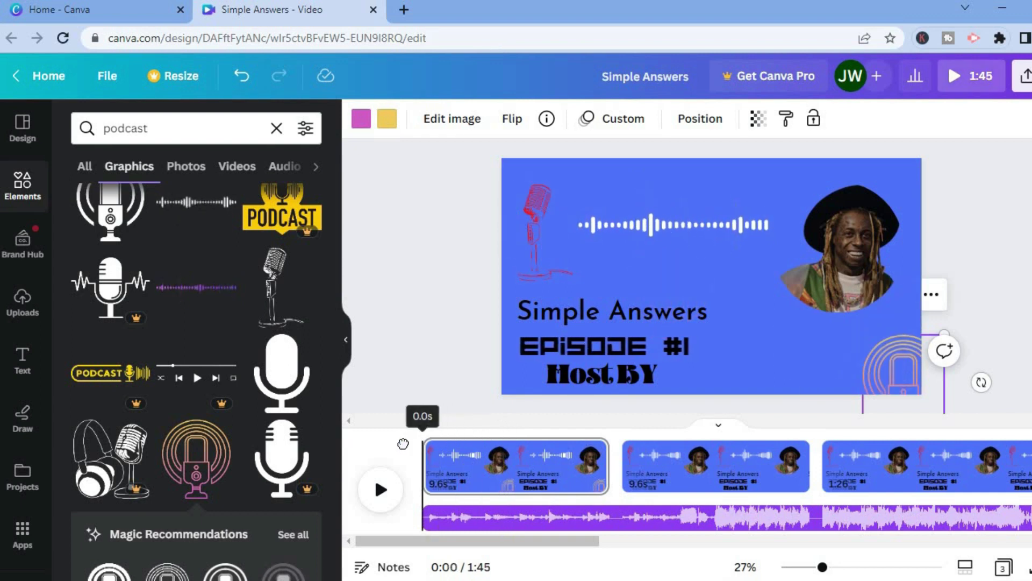
click(381, 492)
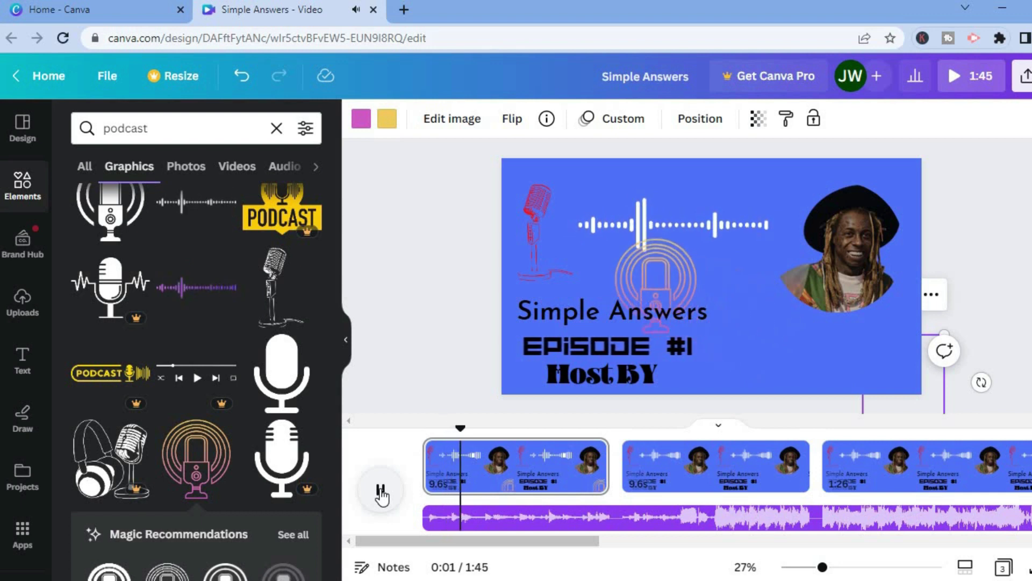
click(380, 493)
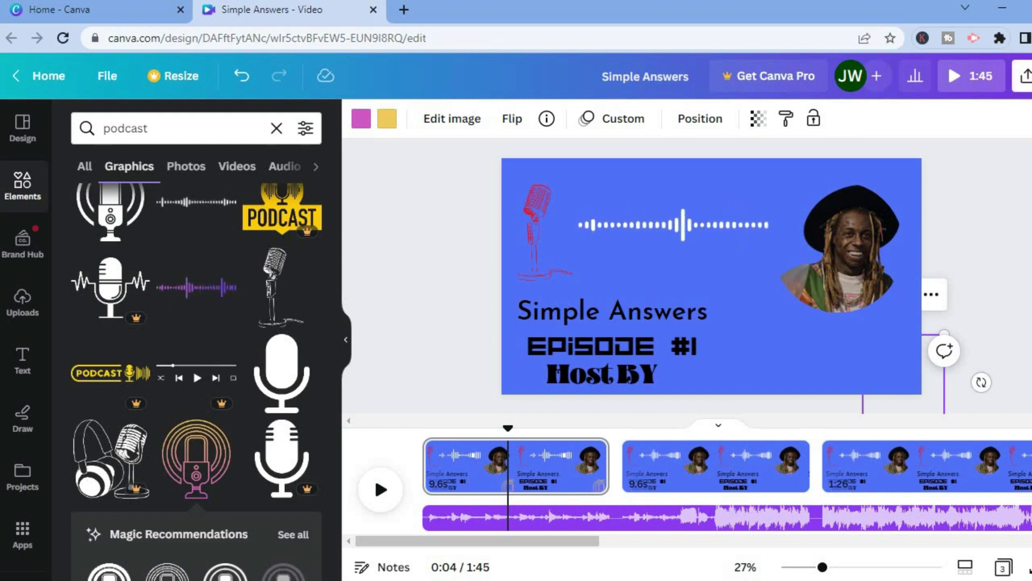
Step: Open the download options for the finished podcast video design
click(1024, 76)
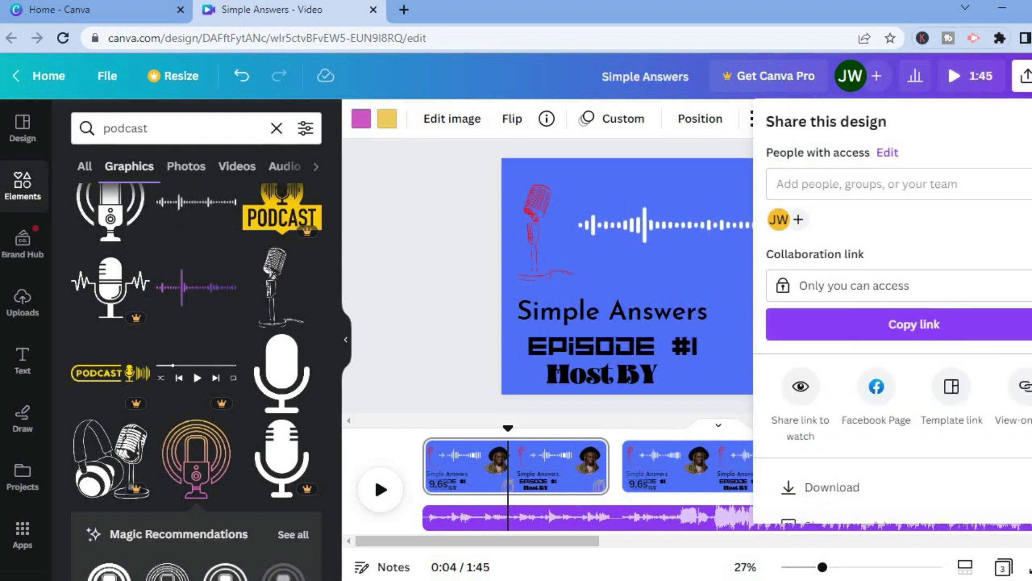
scroll(893, 323, down, 2)
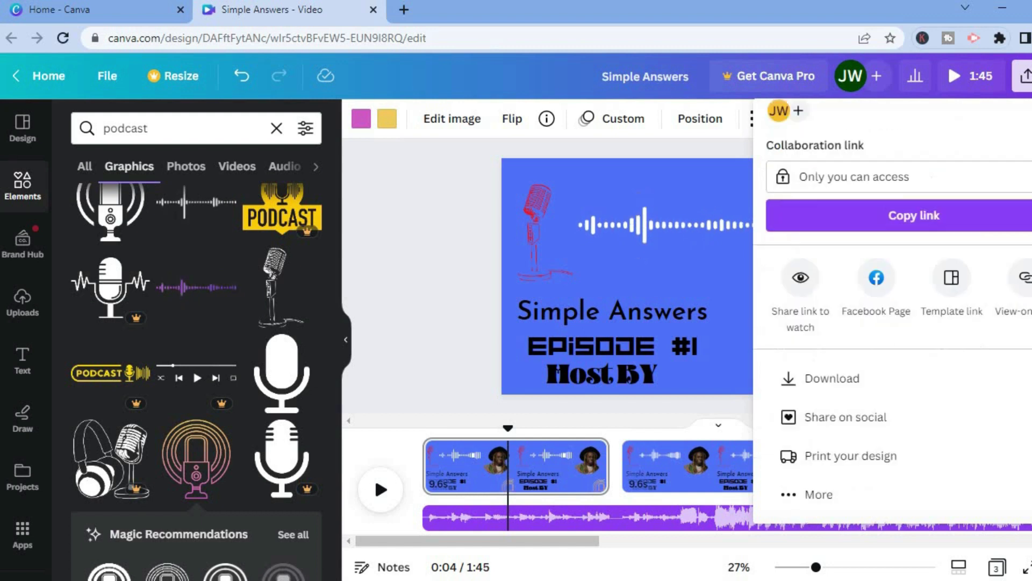
click(934, 378)
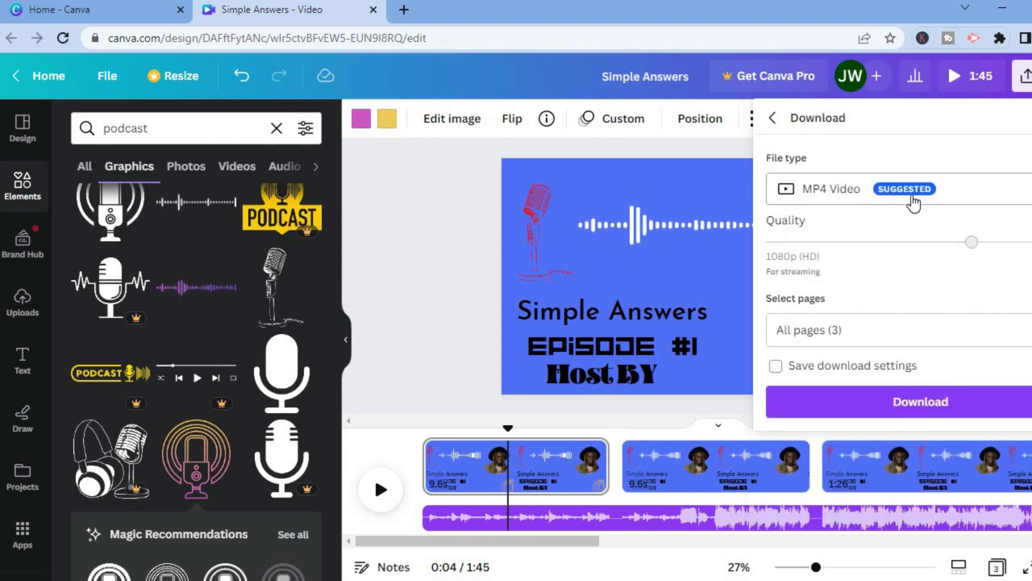